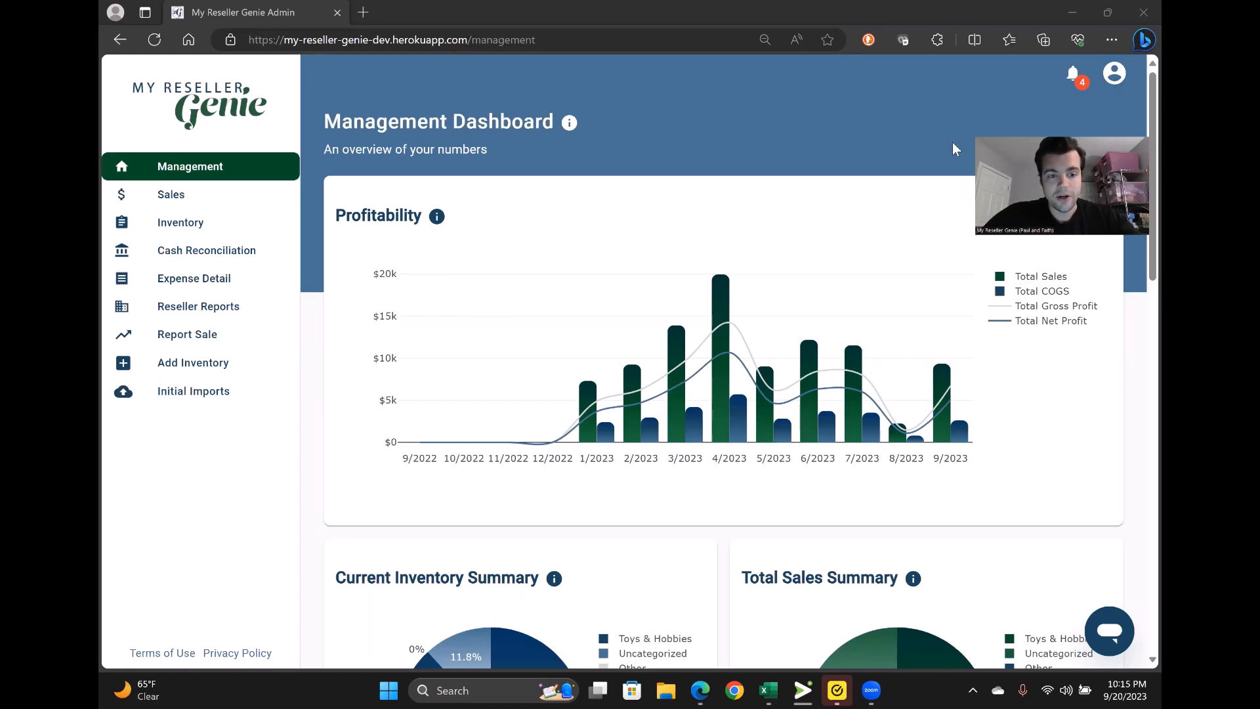
- Open the Add Inventory form and start a new vendor from the Vendor list
{"action": "left_click", "coordinate": [199, 225]}
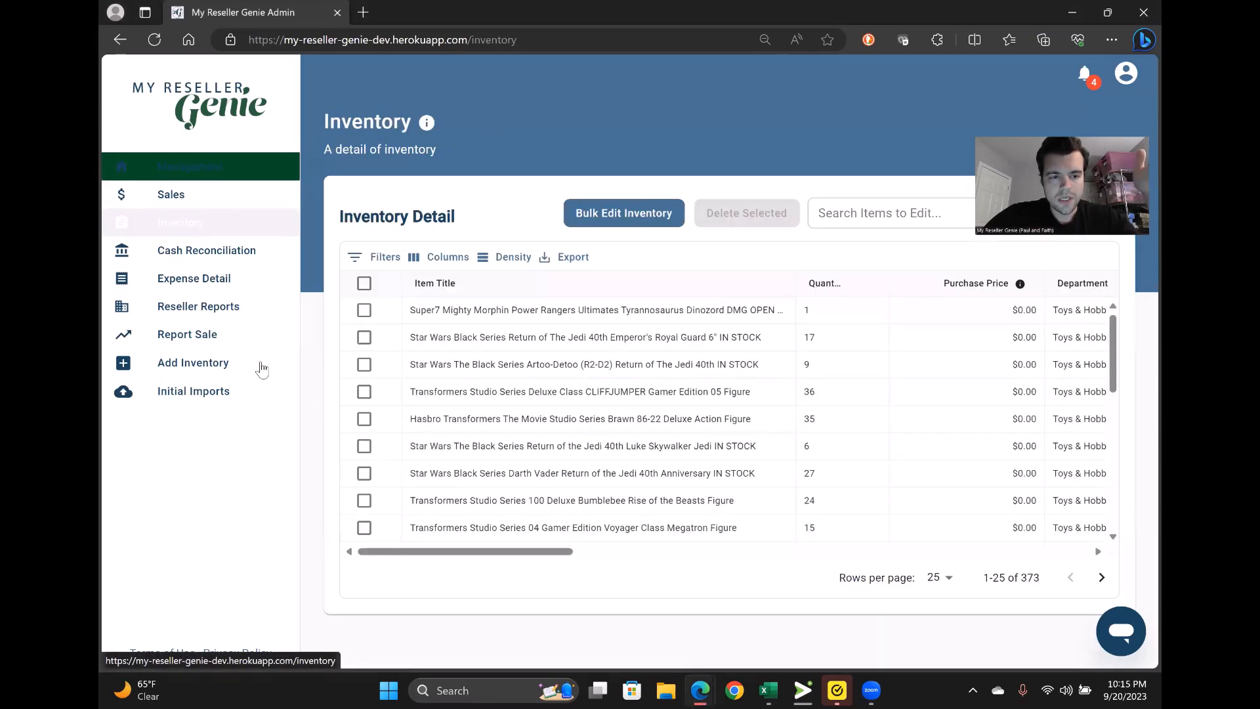
{"action": "left_click", "coordinate": [237, 370]}
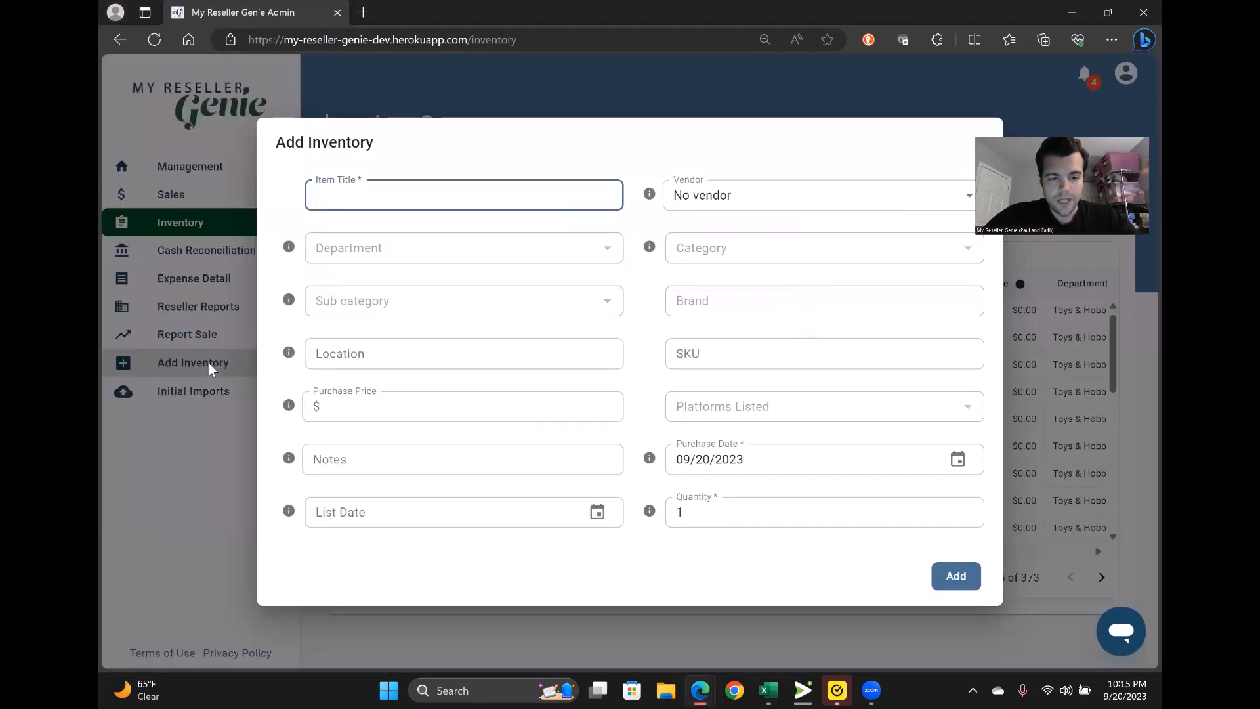
{"action": "left_click", "coordinate": [722, 195]}
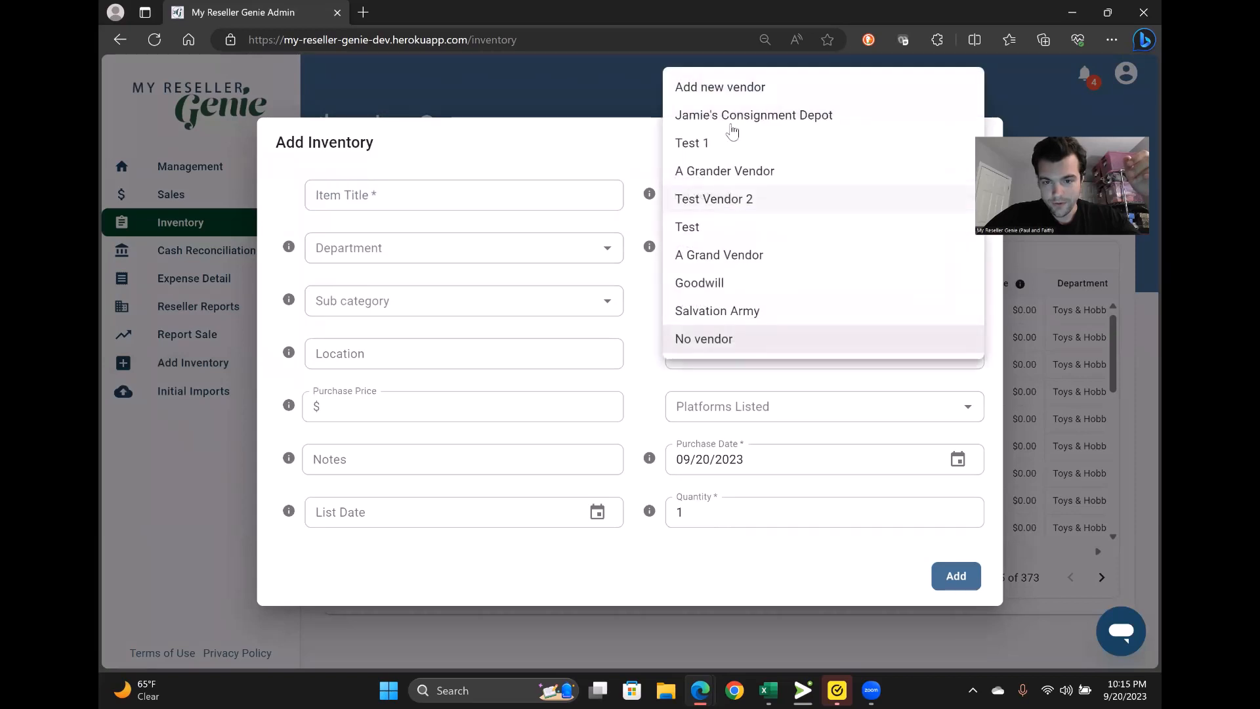
{"action": "left_click", "coordinate": [724, 91]}
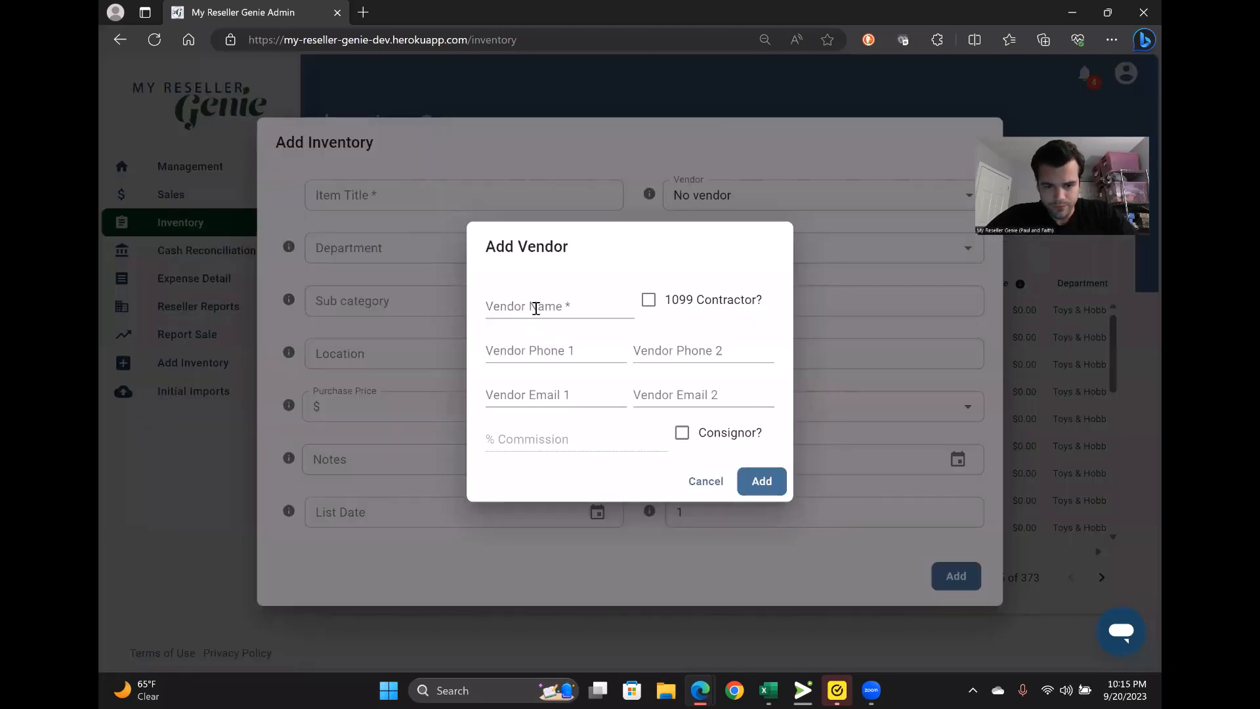
- Create the vendor with the consignor's name, marked as consignor with 50% commission
{"action": "left_click", "coordinate": [536, 309]}
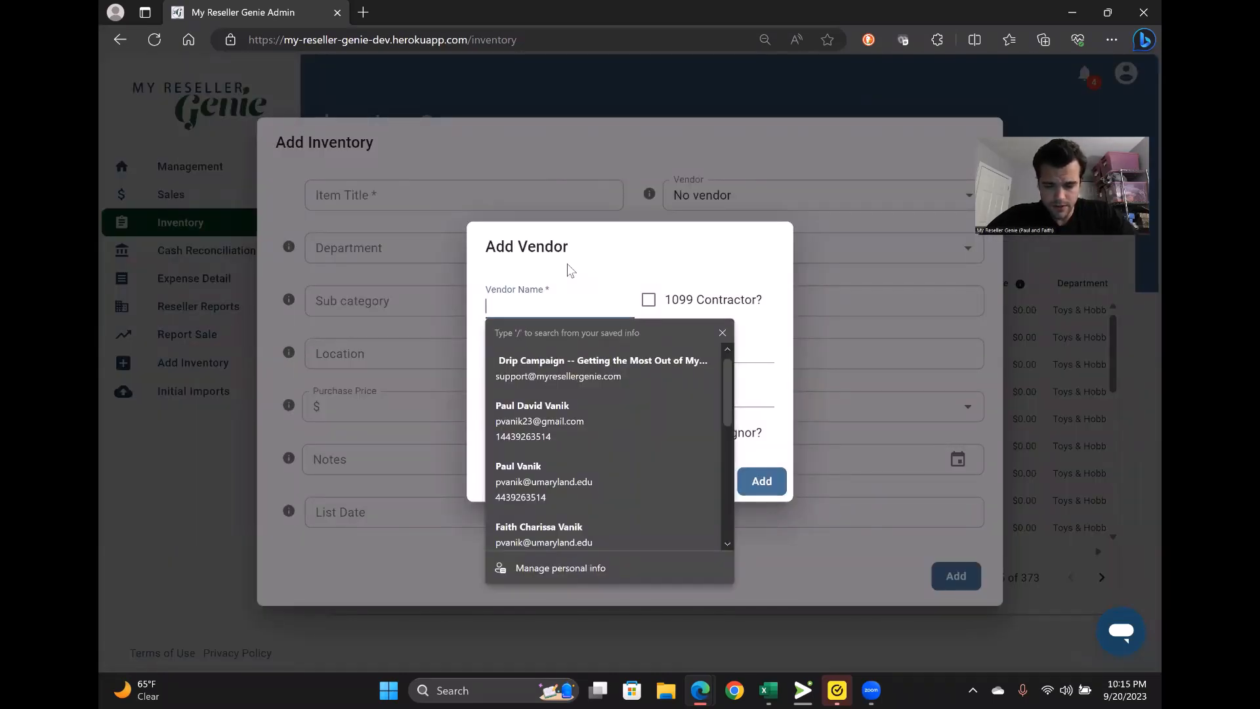
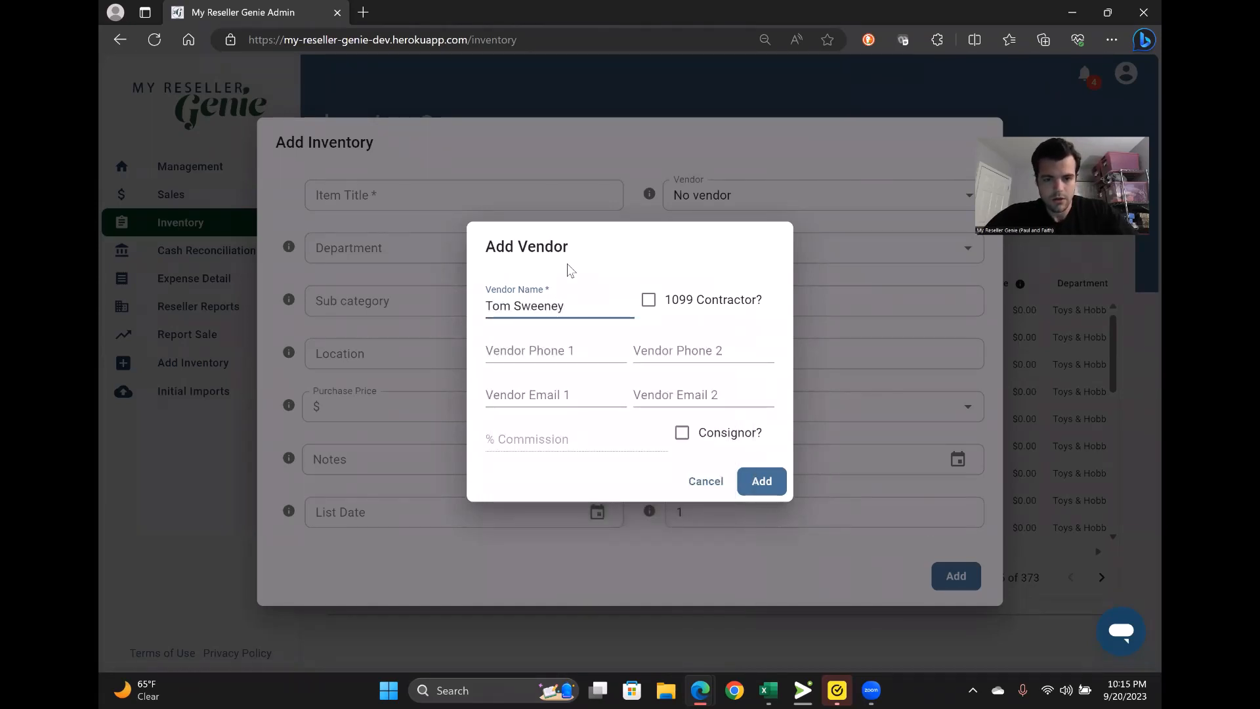
{"action": "left_click", "coordinate": [609, 264]}
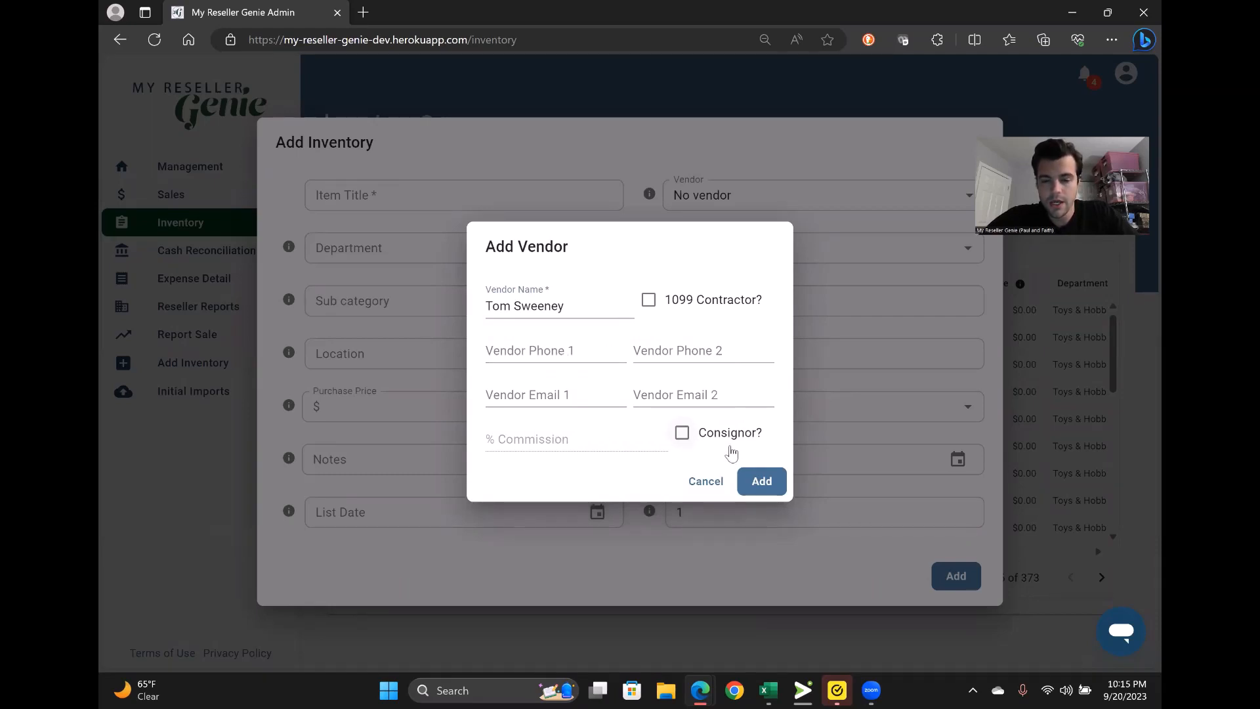
{"action": "left_click", "coordinate": [681, 433]}
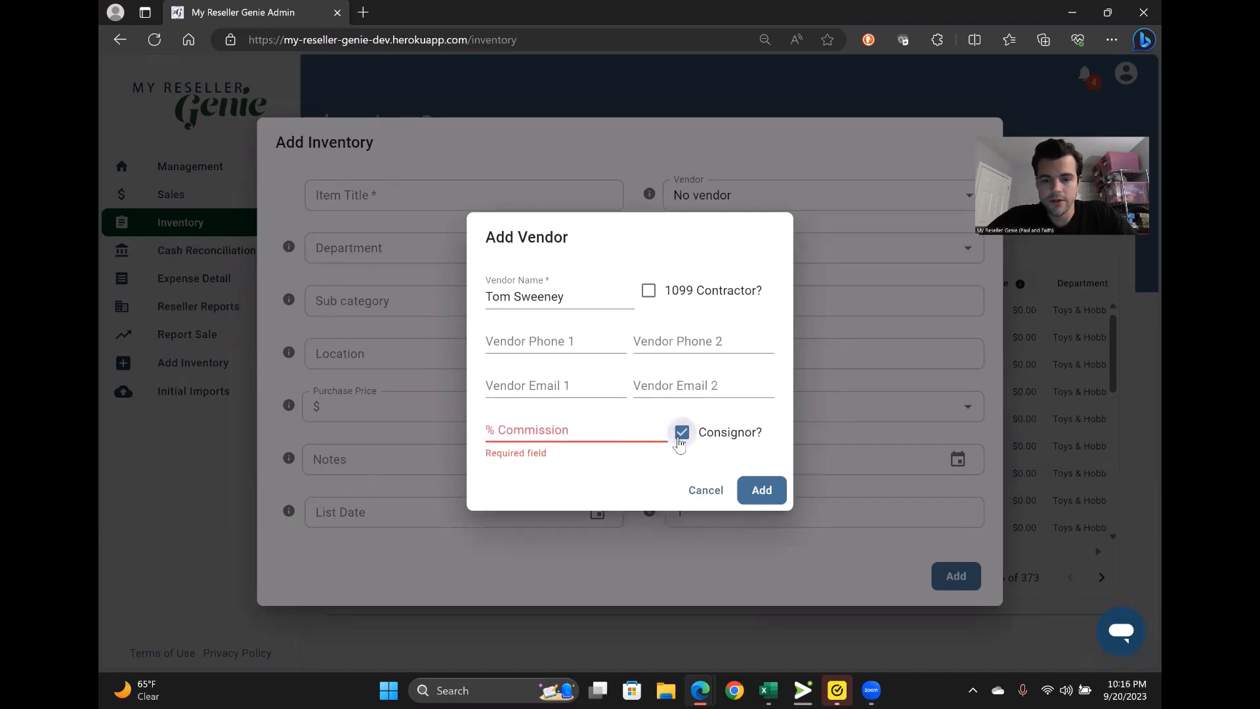
{"action": "left_click", "coordinate": [550, 431]}
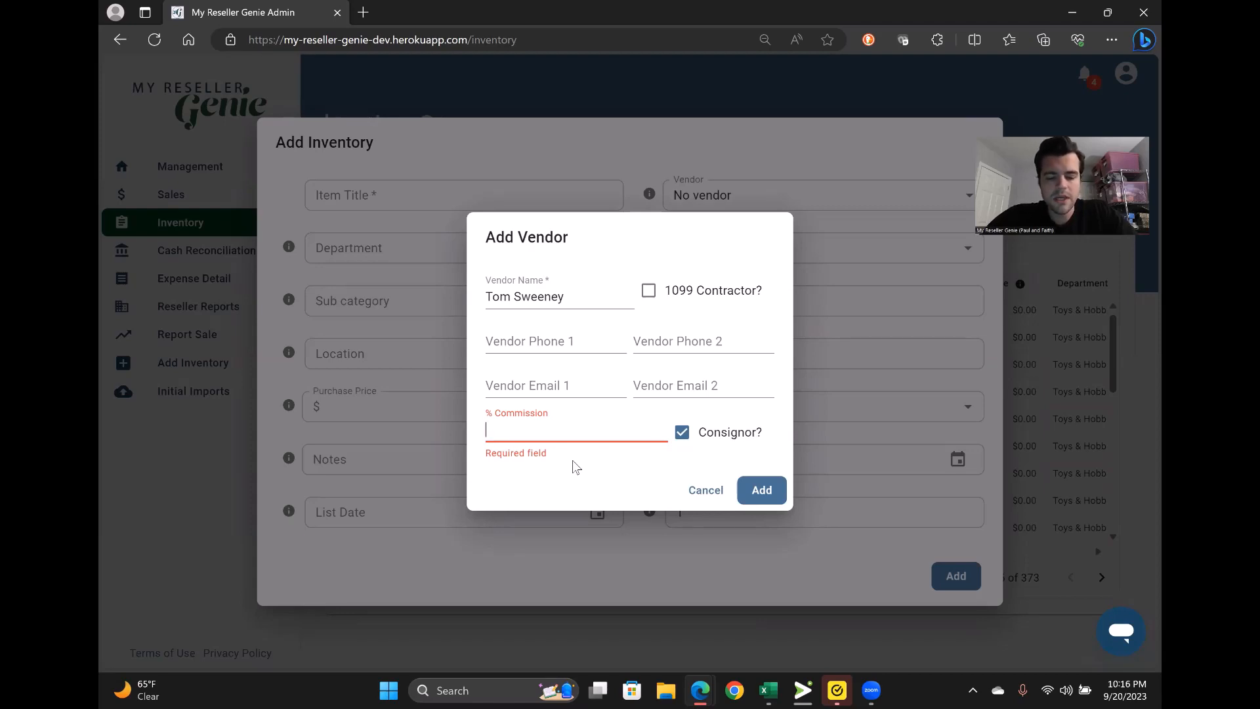
{"action": "type", "text": "50"}
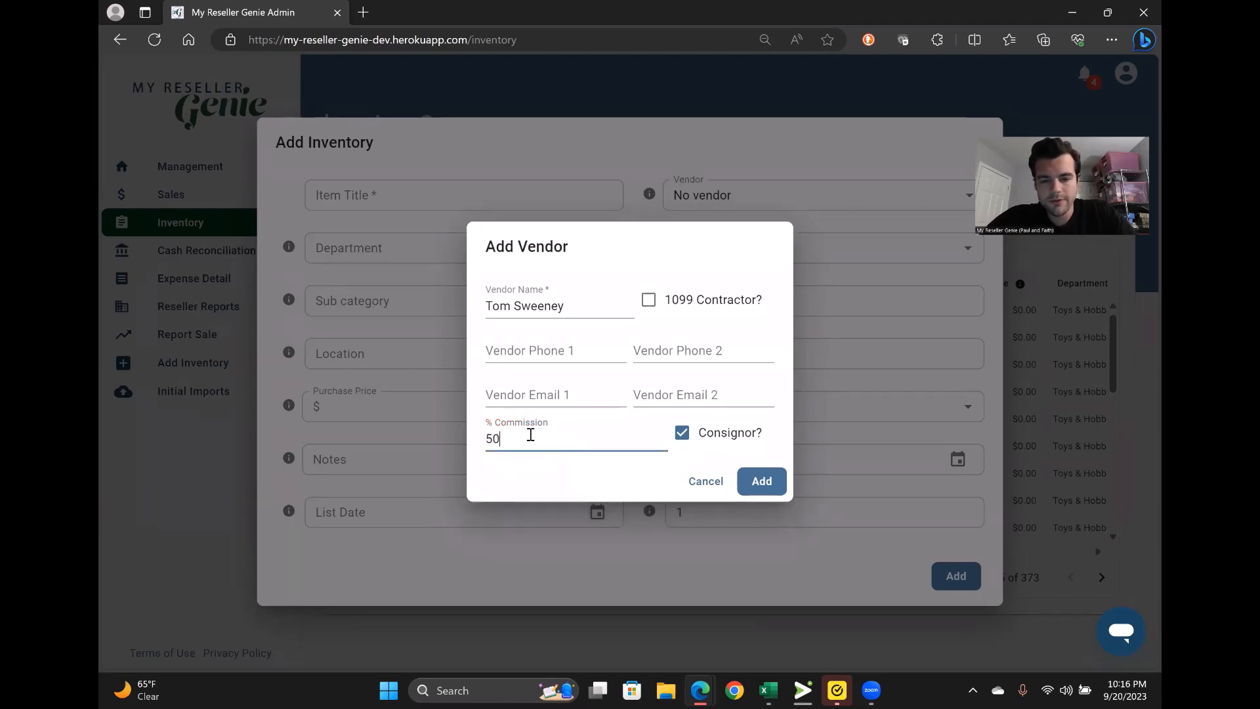
{"action": "left_click", "coordinate": [761, 485]}
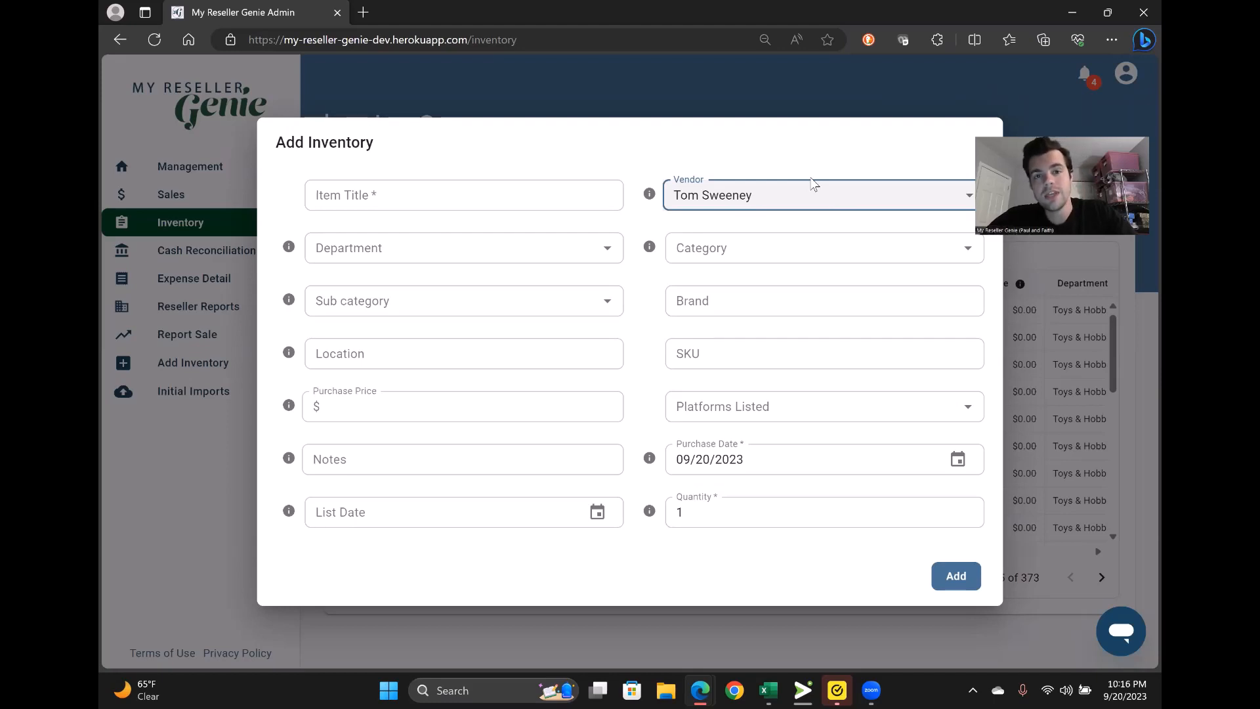
- Add 'Babe Ruth Baseball Card' to inventory with a $0.00 purchase price
{"action": "left_click", "coordinate": [472, 193]}
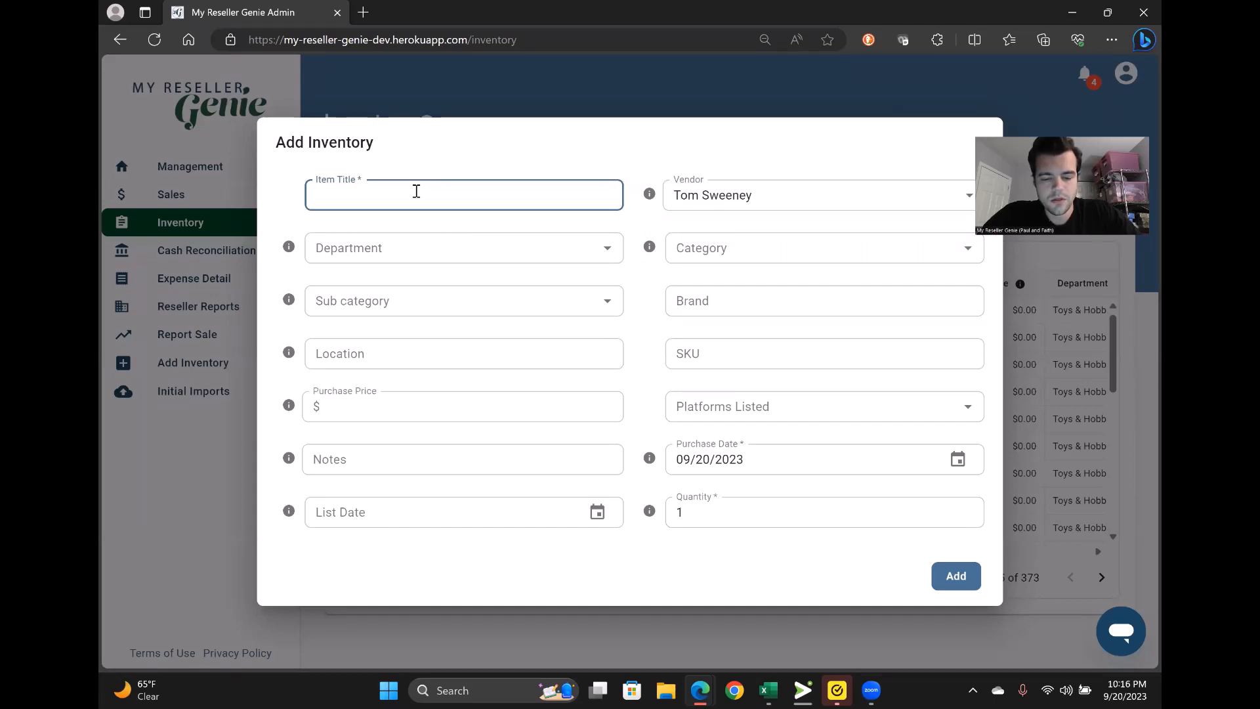
{"action": "type", "text": "Bab"}
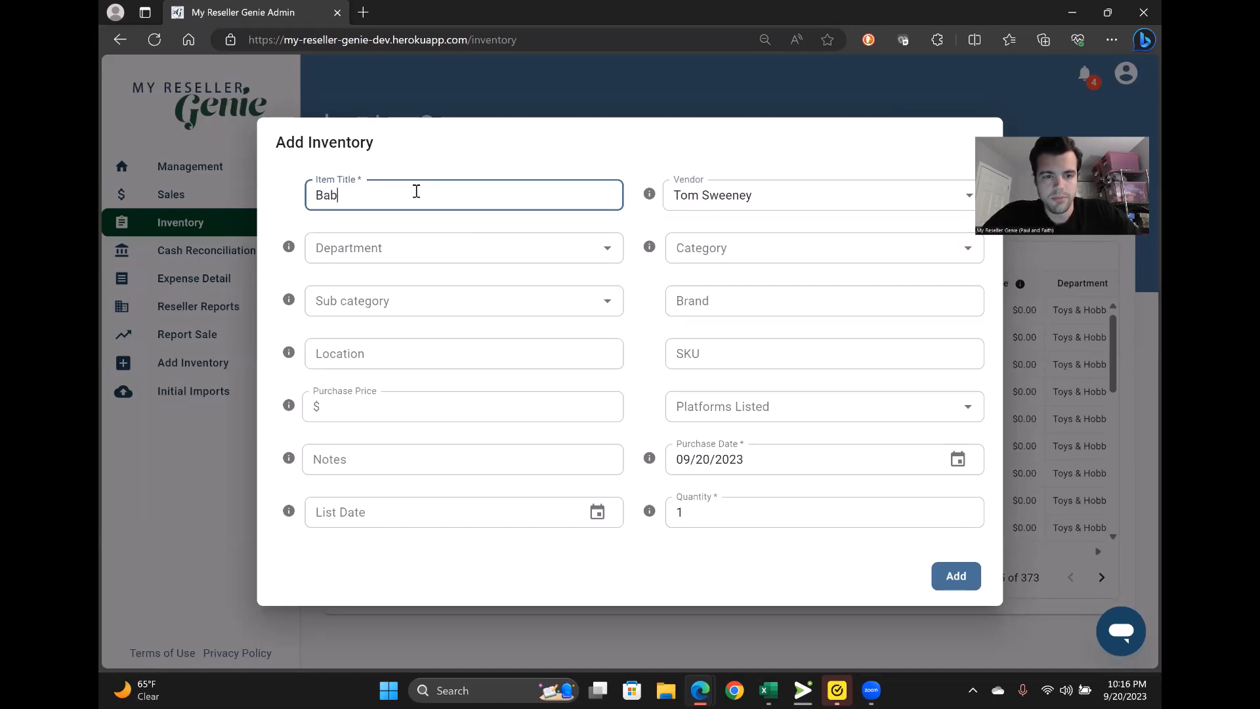
{"action": "type", "text": "e Ruth "}
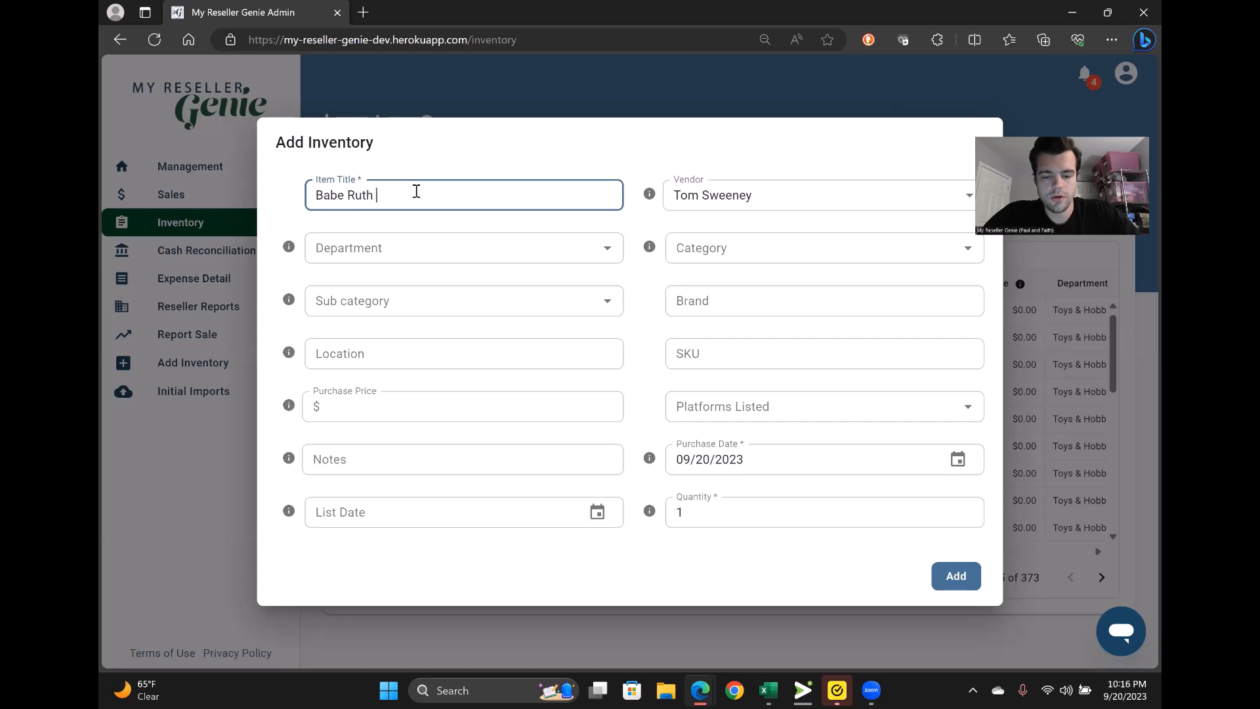
{"action": "type", "text": "Baseball Card"}
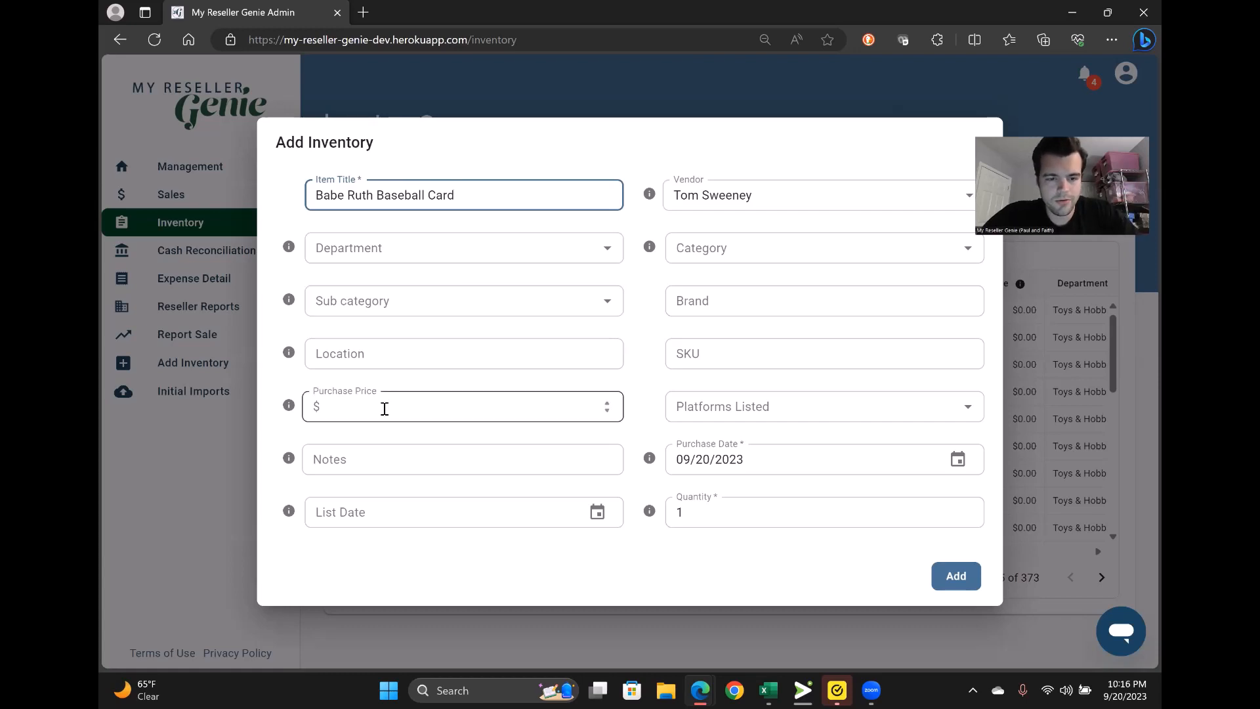
{"action": "left_click", "coordinate": [383, 407]}
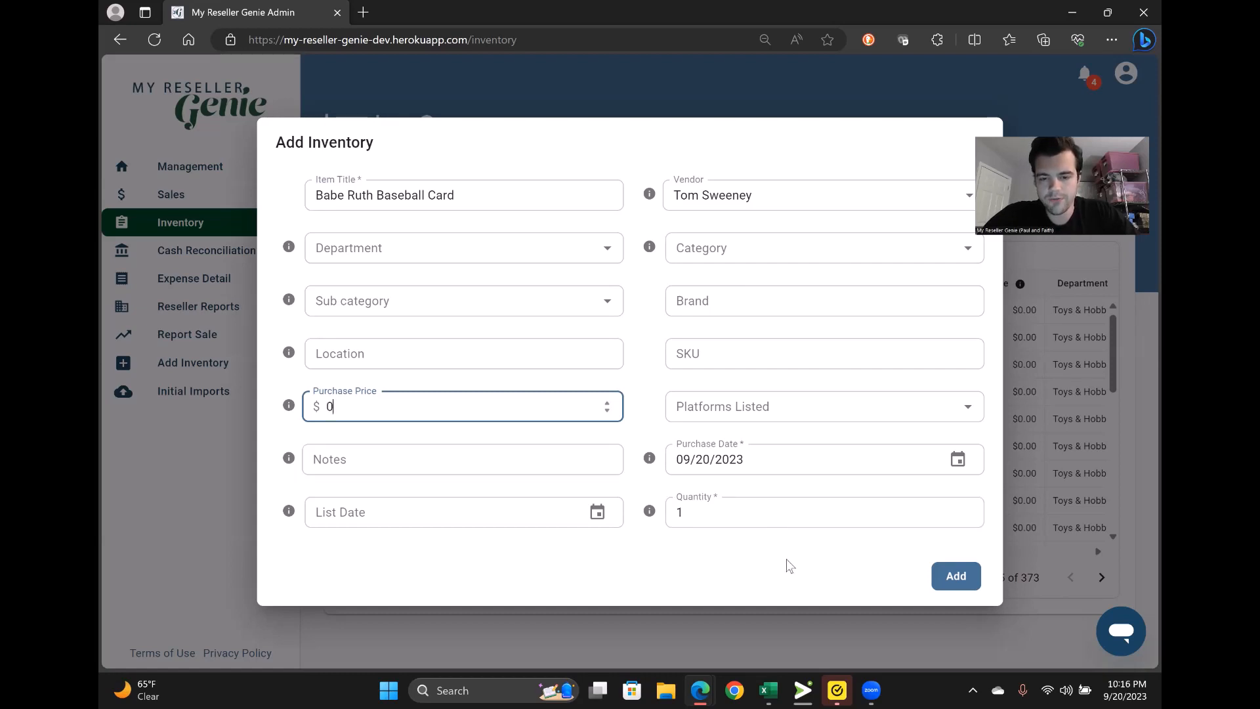
{"action": "left_click", "coordinate": [959, 579]}
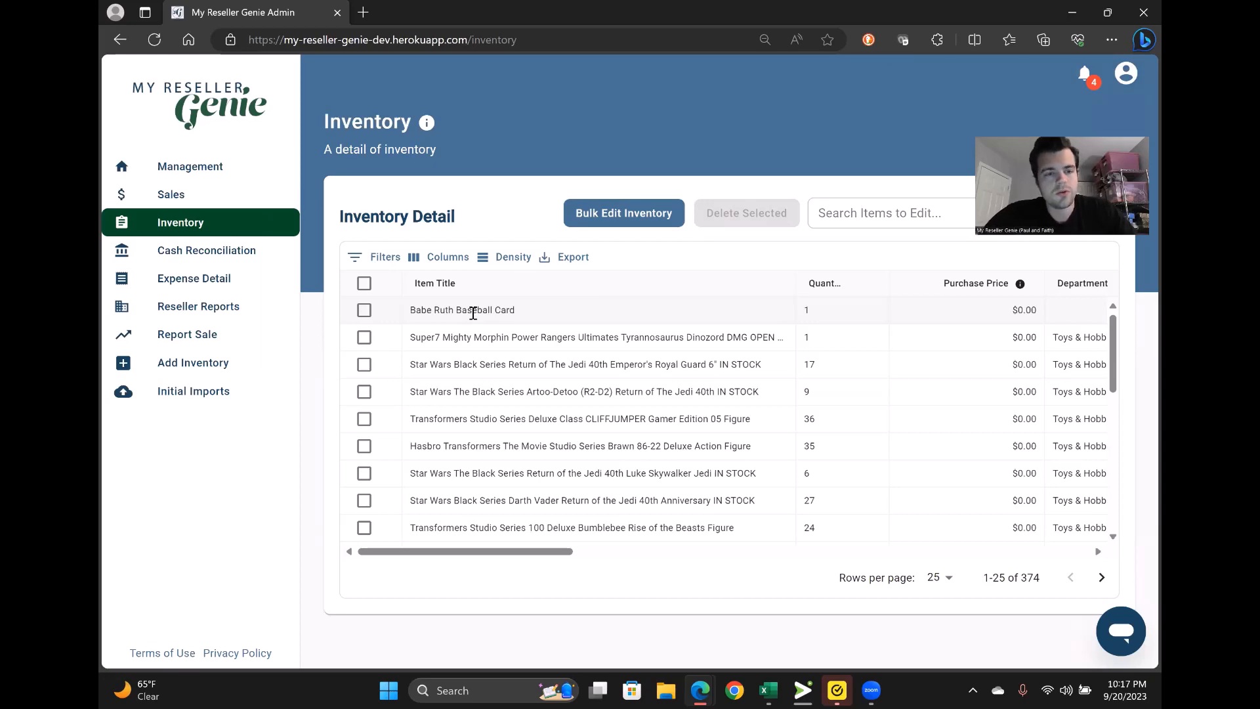
- Start a sale report for the Babe Ruth Baseball Card at $1000 with $12 shipping
{"action": "left_click", "coordinate": [197, 344]}
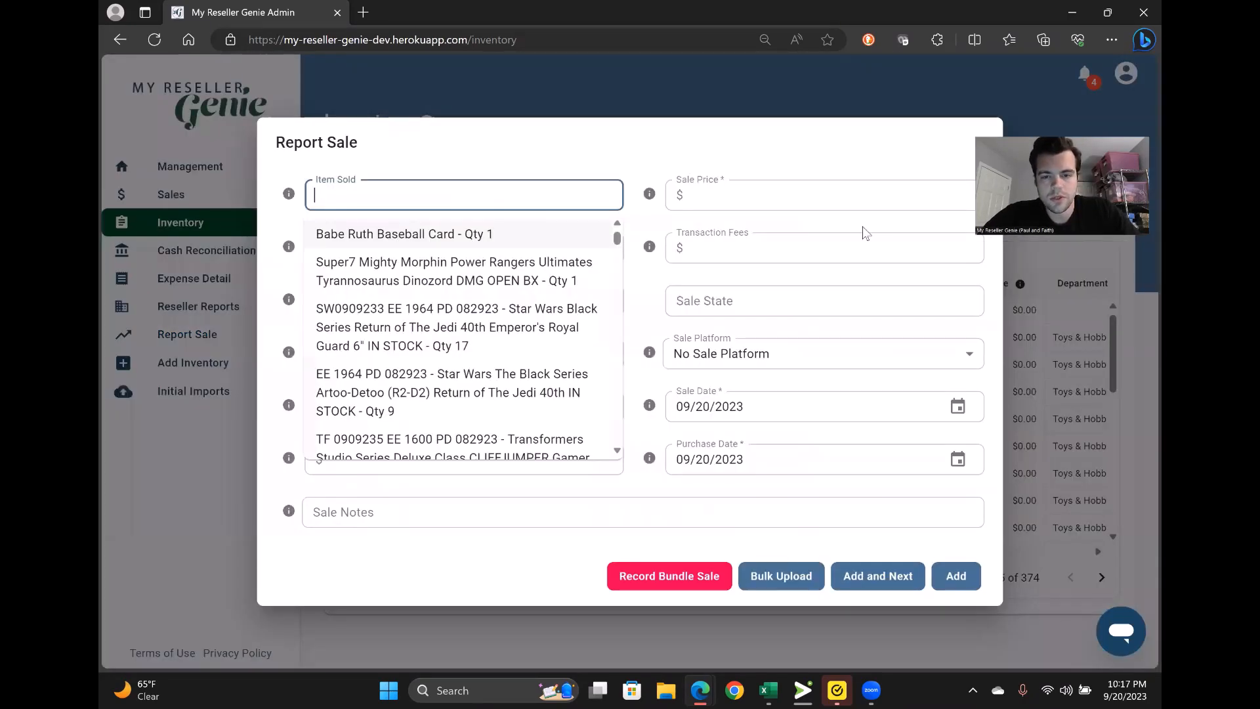
{"action": "left_click", "coordinate": [773, 197]}
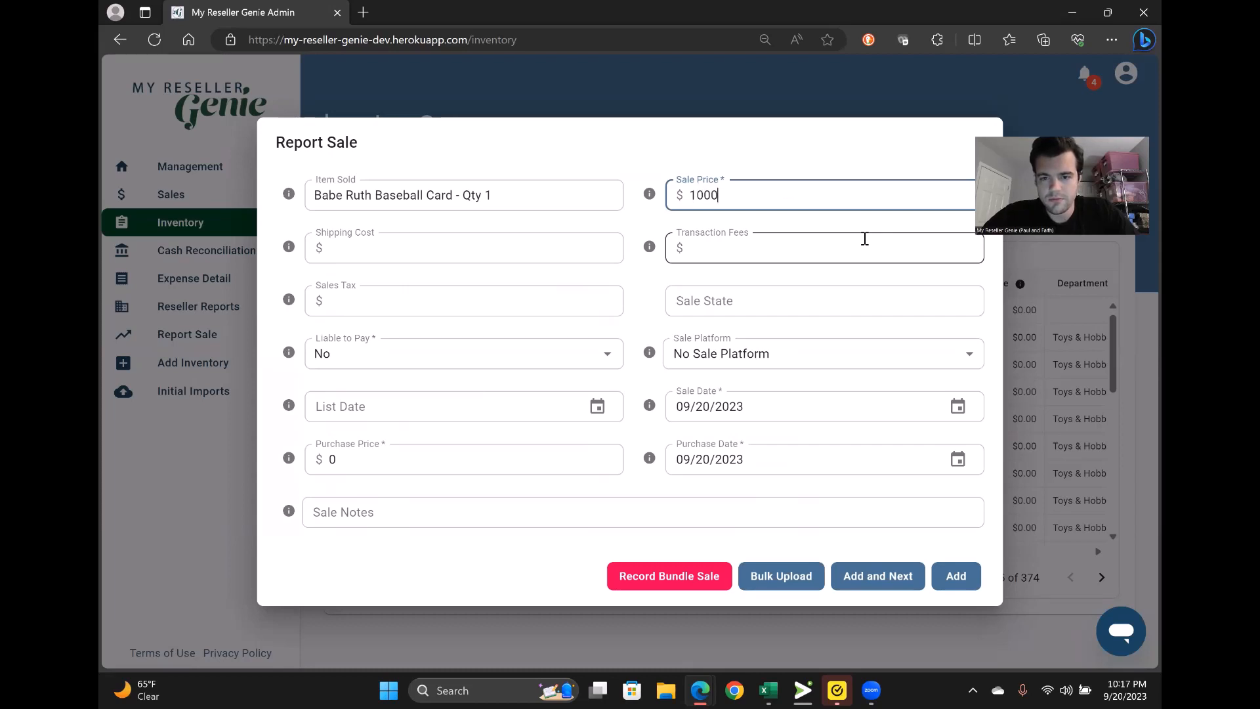
{"action": "left_click", "coordinate": [503, 240]}
- Enter $50 fees, $60 sales tax, state MD and platform eBay, then save the sale
{"action": "mouse_move", "coordinate": [651, 247]}
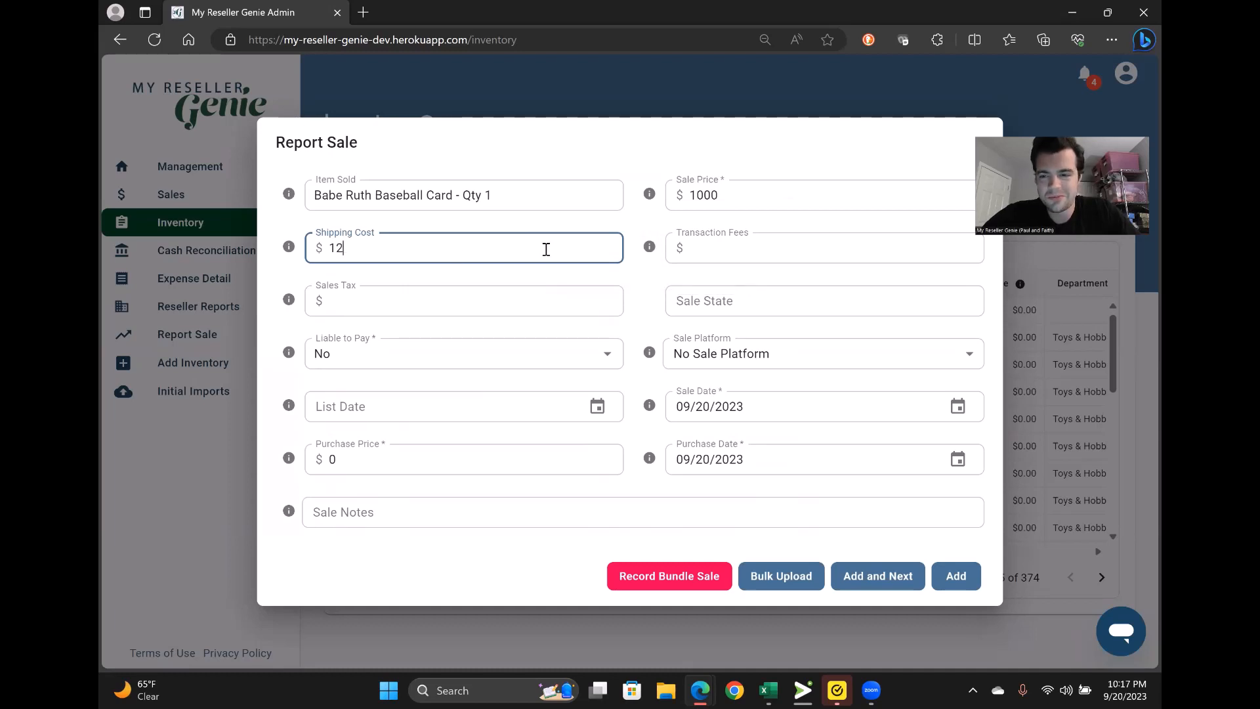
{"action": "left_click", "coordinate": [732, 250]}
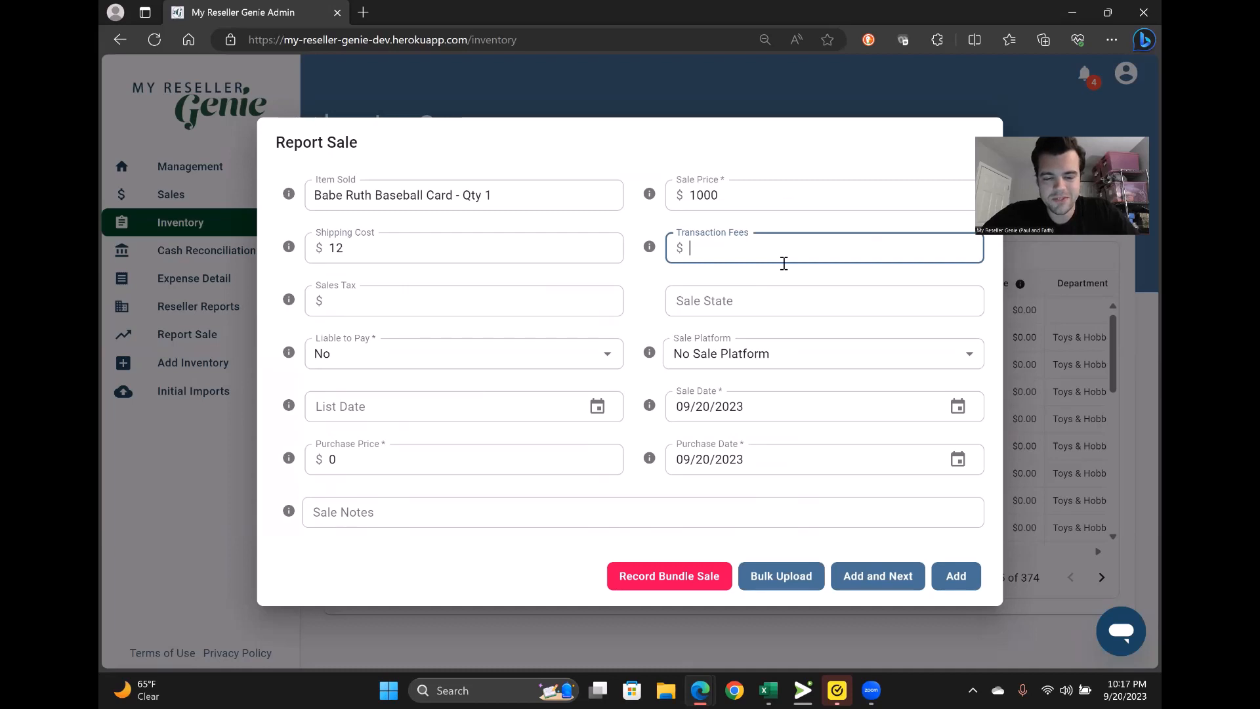
{"action": "type", "text": "50"}
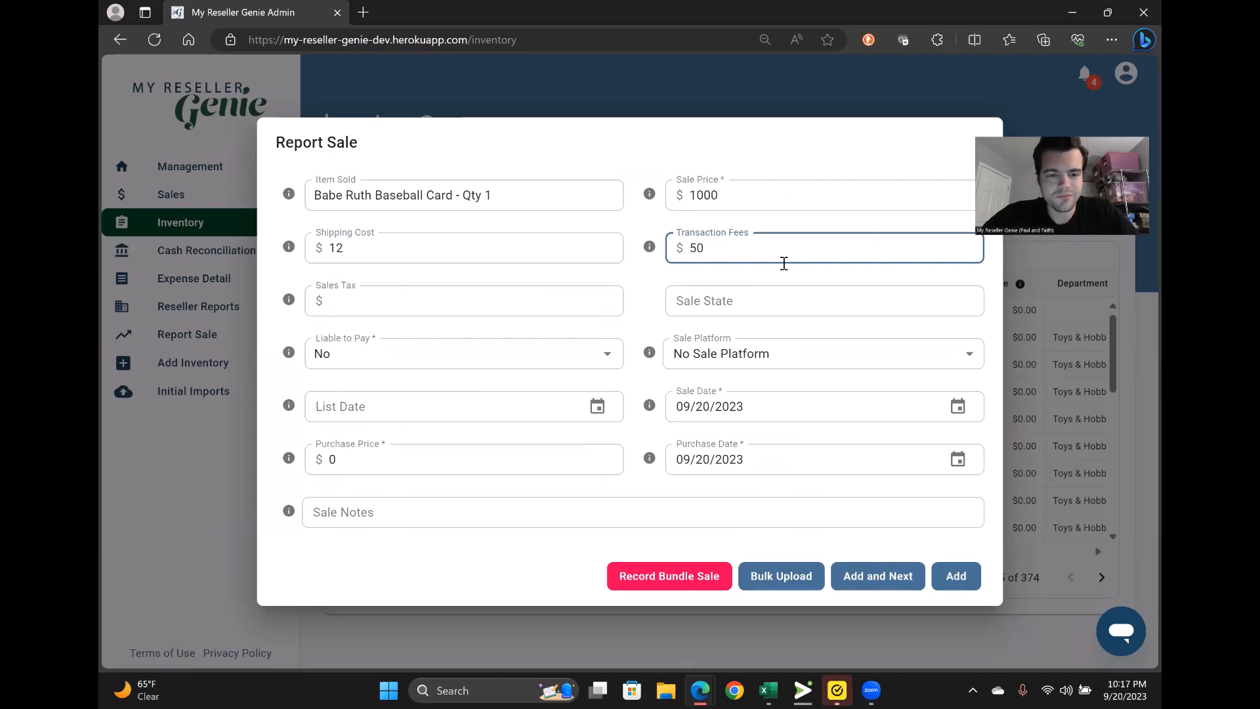
{"action": "key", "text": "Tab"}
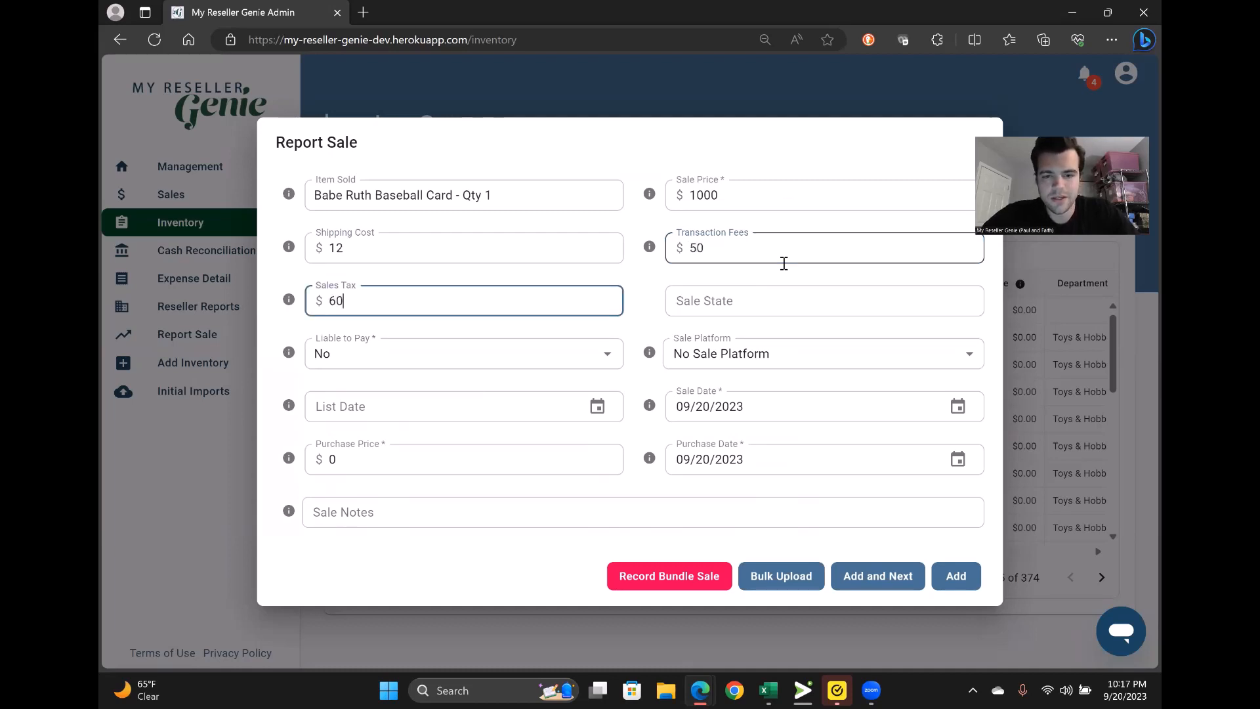
{"action": "key", "text": "Tab"}
{"action": "type", "text": "m"}
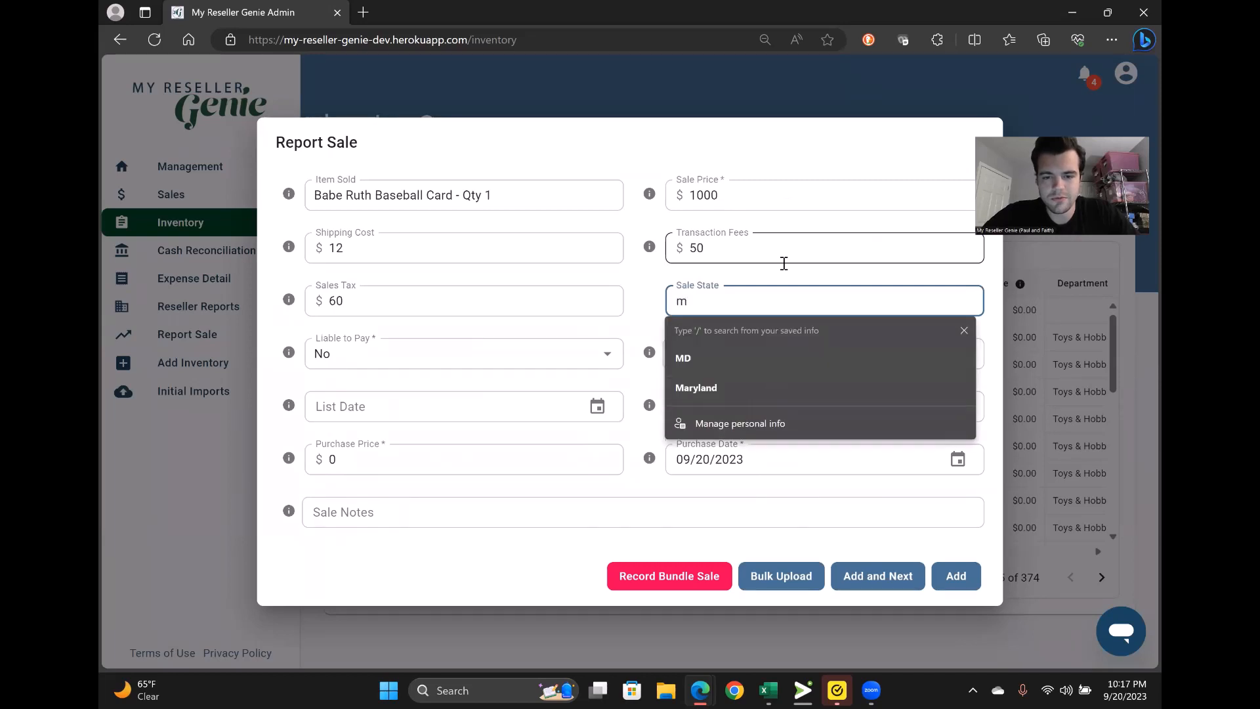
{"action": "type", "text": "D"}
{"action": "key", "text": "Tab"}
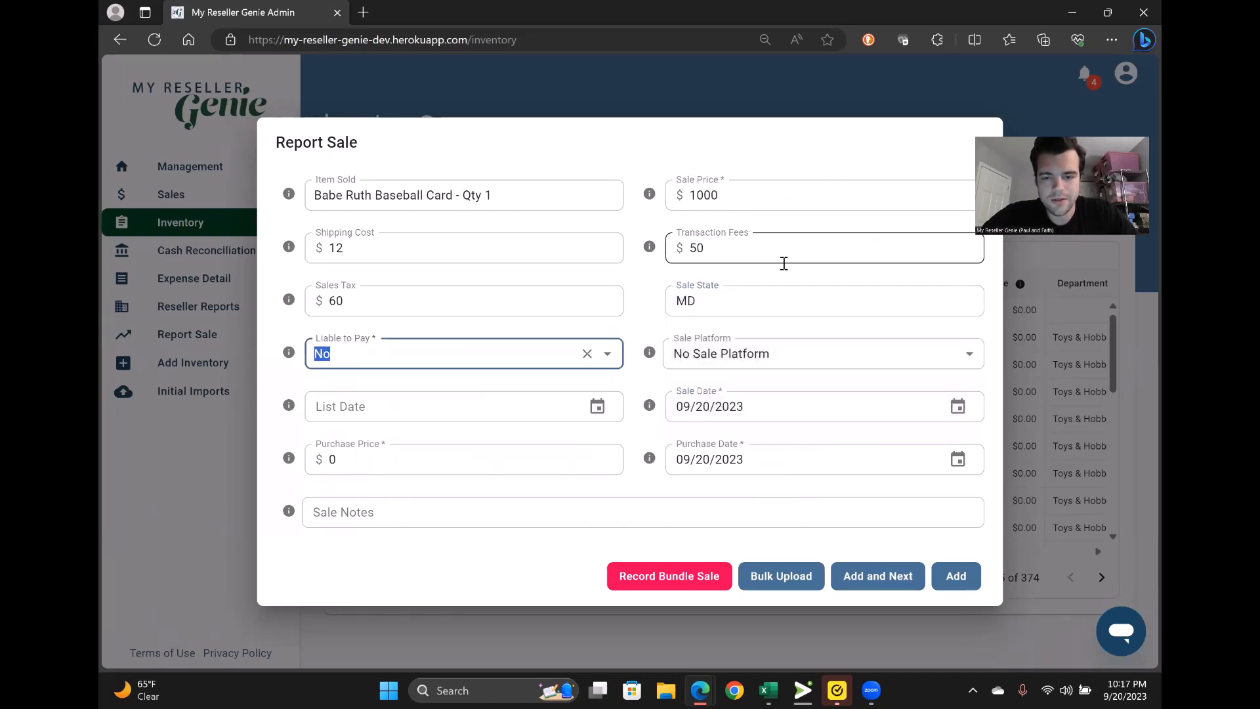
{"action": "left_click", "coordinate": [755, 359]}
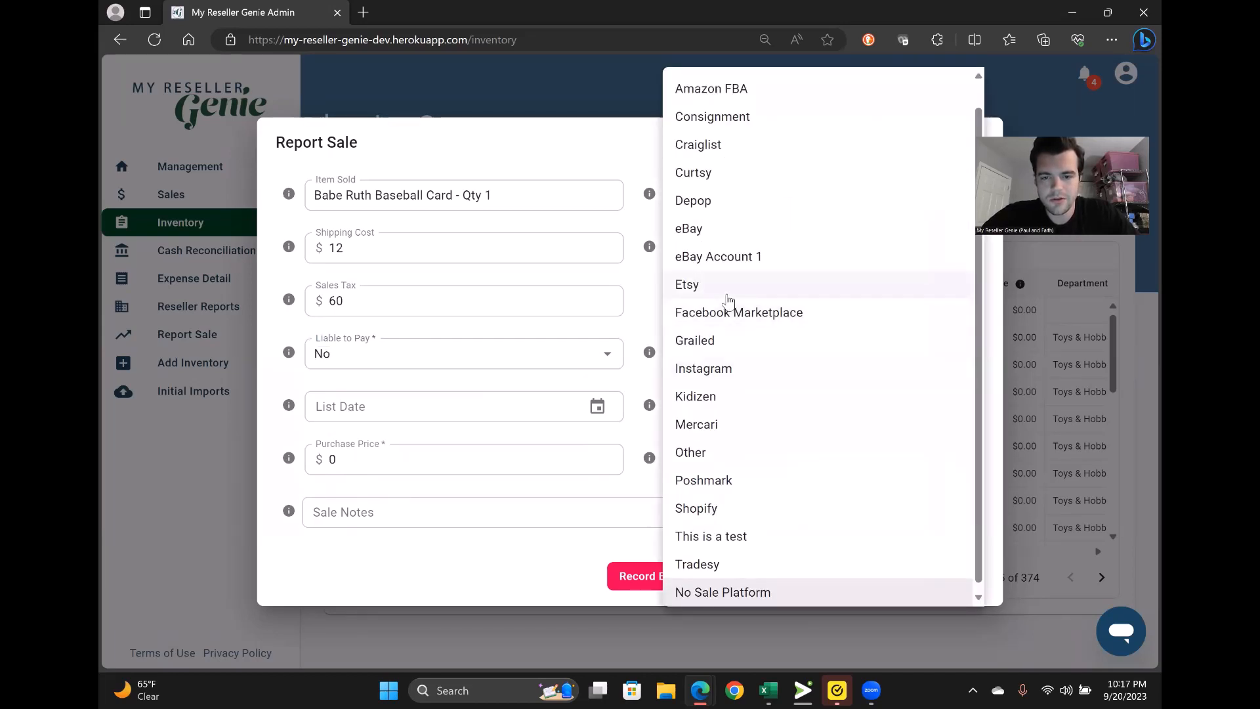
{"action": "left_click", "coordinate": [716, 231]}
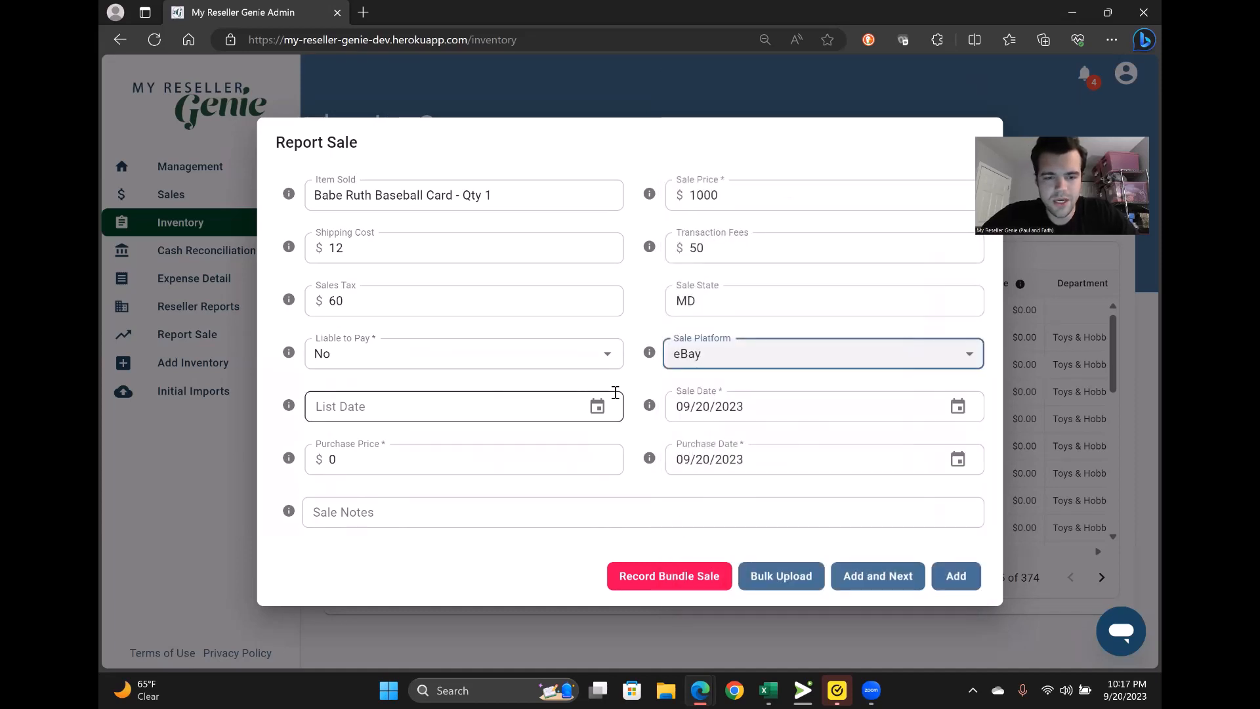
{"action": "left_click", "coordinate": [956, 576]}
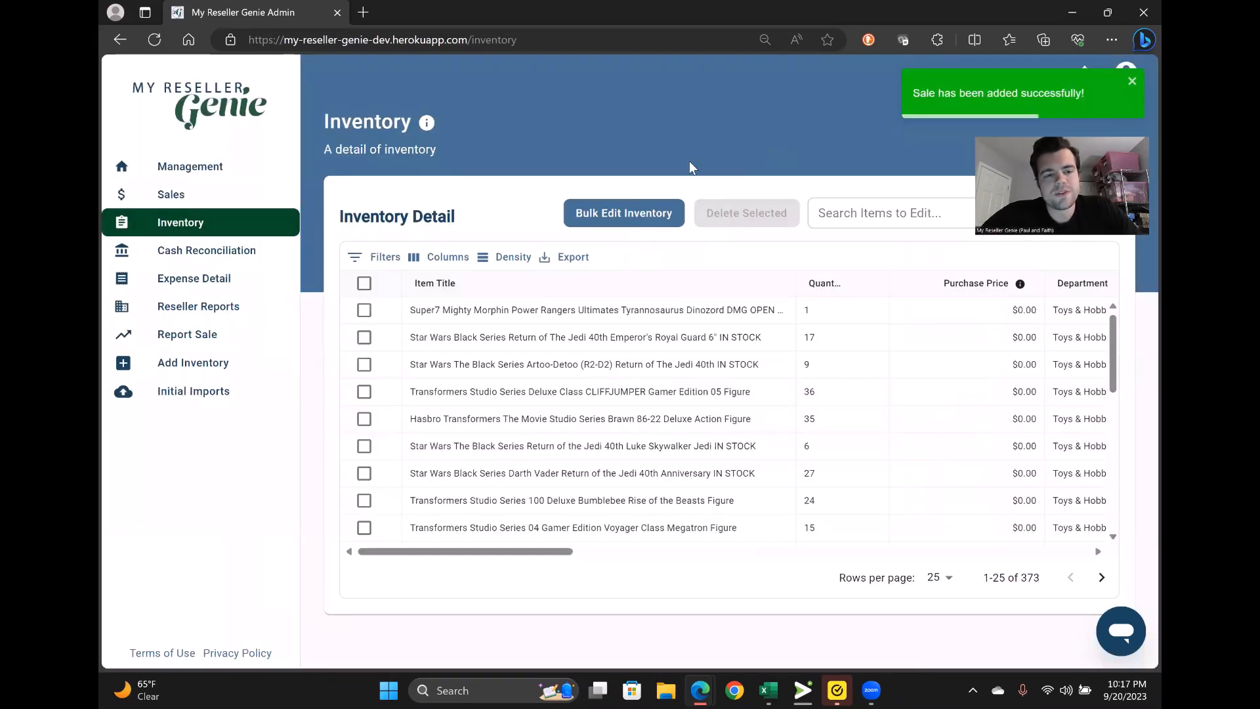
- Check the Sales page's Sales Detail table for the Babe Ruth Baseball Card entry
{"action": "left_click", "coordinate": [165, 200]}
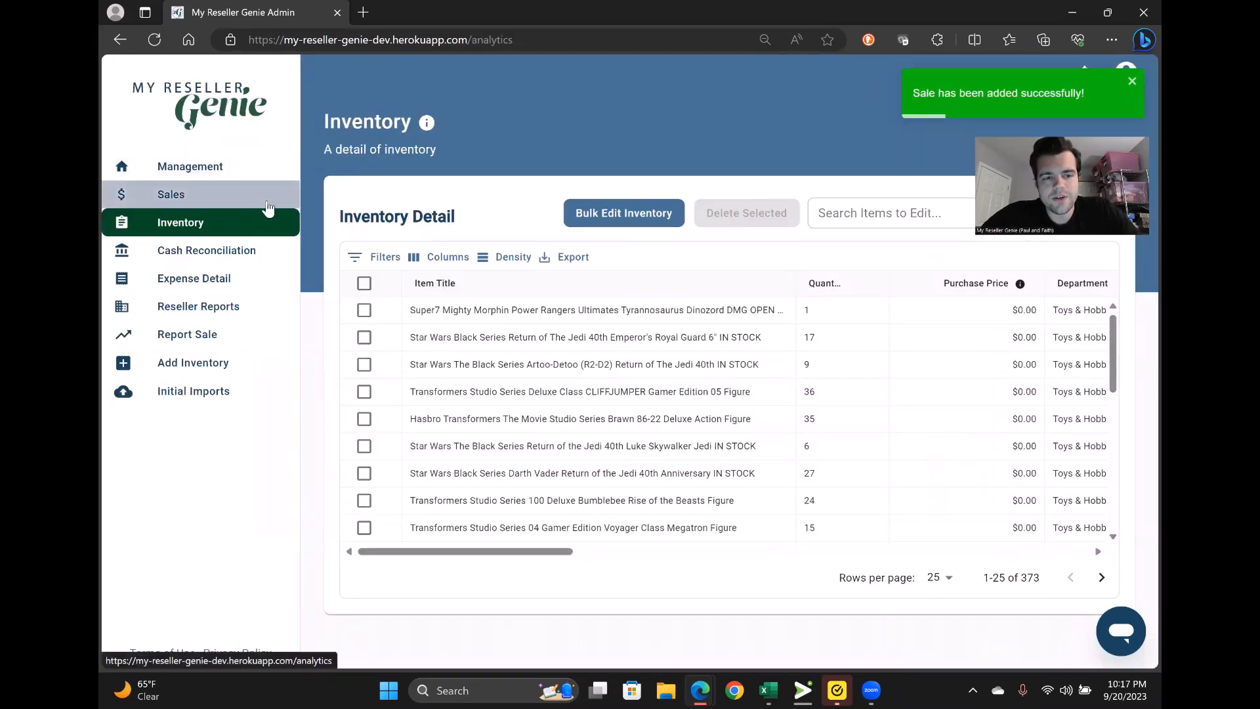
{"action": "scroll", "coordinate": [670, 348], "scroll_direction": "down", "scroll_amount": 10}
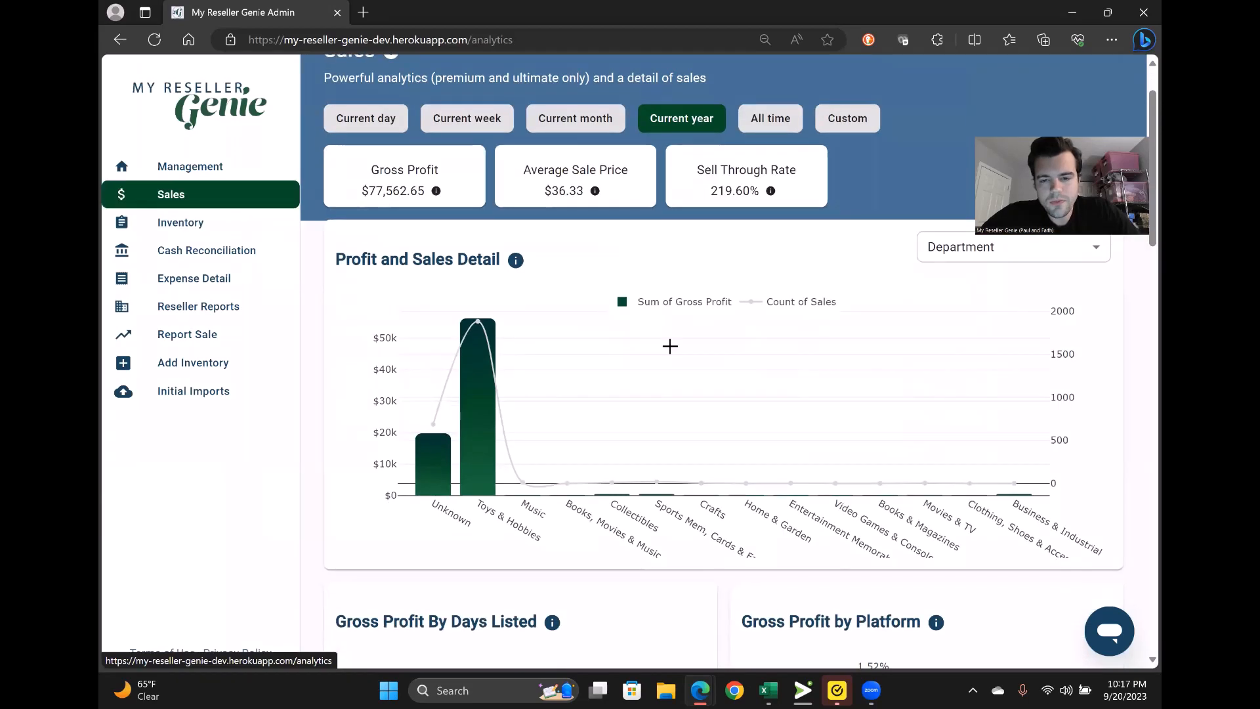
{"action": "scroll", "coordinate": [669, 351], "scroll_direction": "down", "scroll_amount": 2}
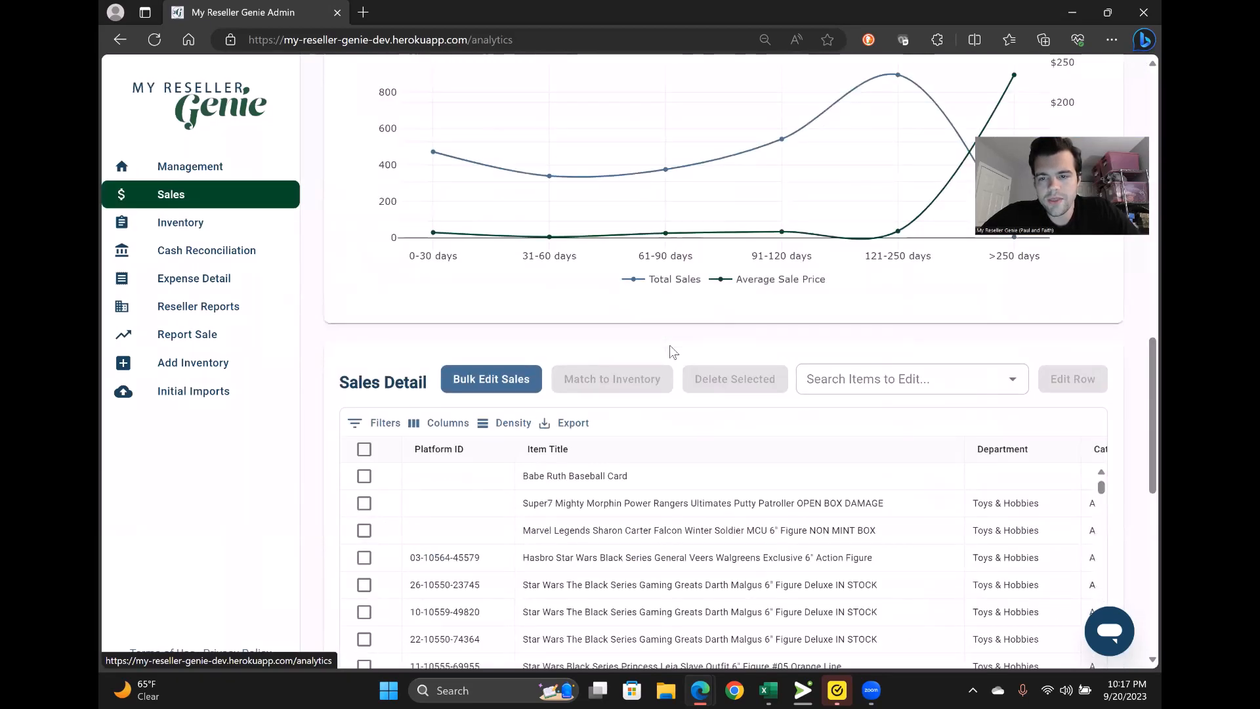
{"action": "scroll", "coordinate": [670, 352], "scroll_direction": "up", "scroll_amount": 10}
{"action": "scroll", "coordinate": [671, 352], "scroll_direction": "up", "scroll_amount": 3}
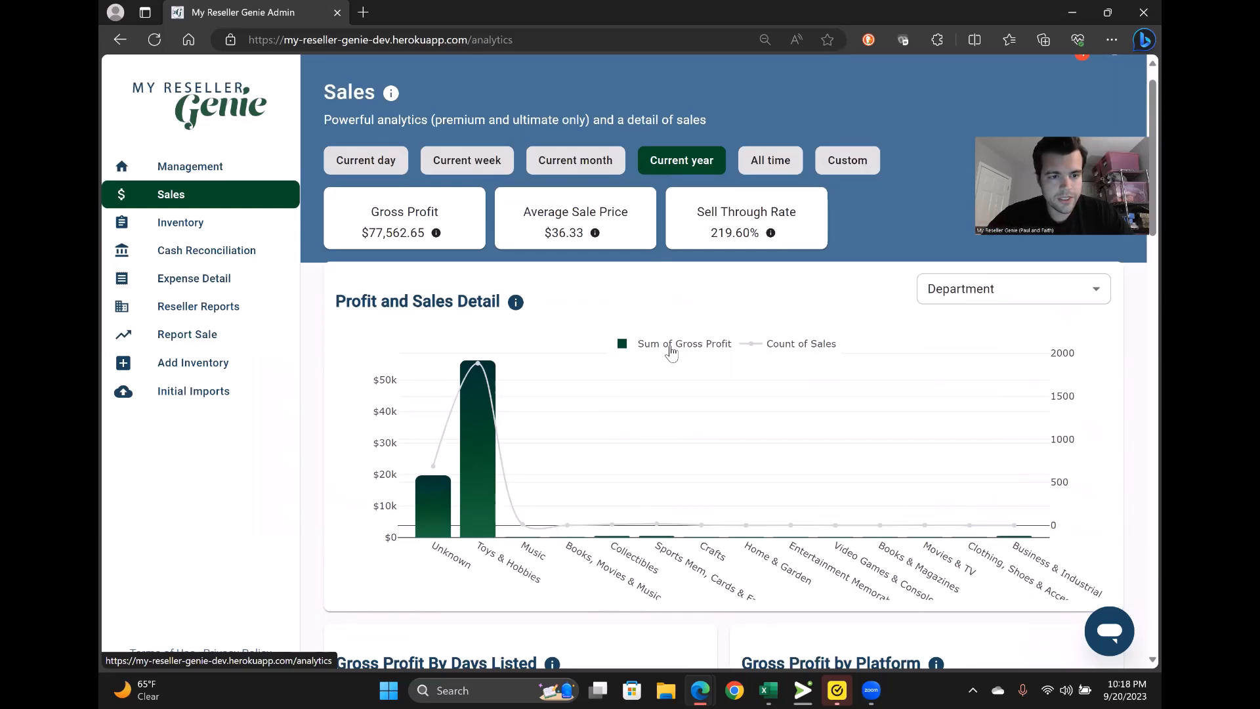
- Run a September 2023 Consignment Commission report for the new consignor
{"action": "left_click", "coordinate": [206, 304]}
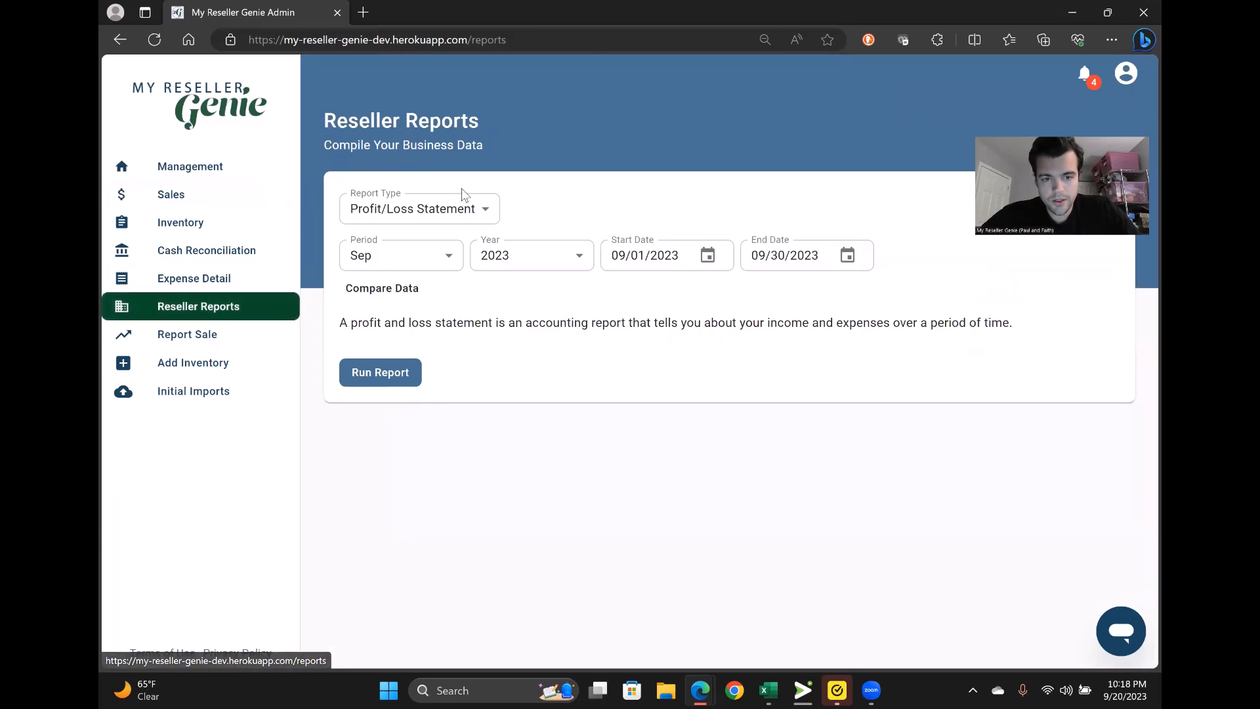
{"action": "left_click", "coordinate": [483, 209]}
{"action": "left_click", "coordinate": [479, 296]}
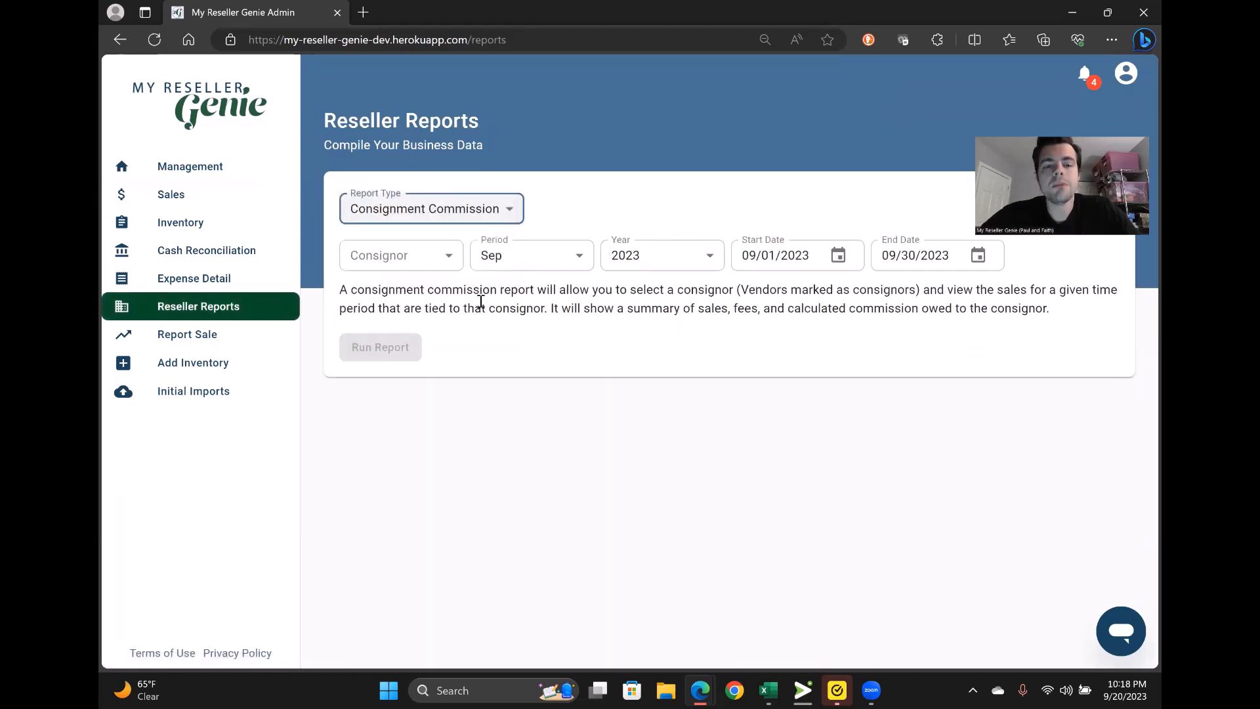
{"action": "left_click", "coordinate": [429, 260]}
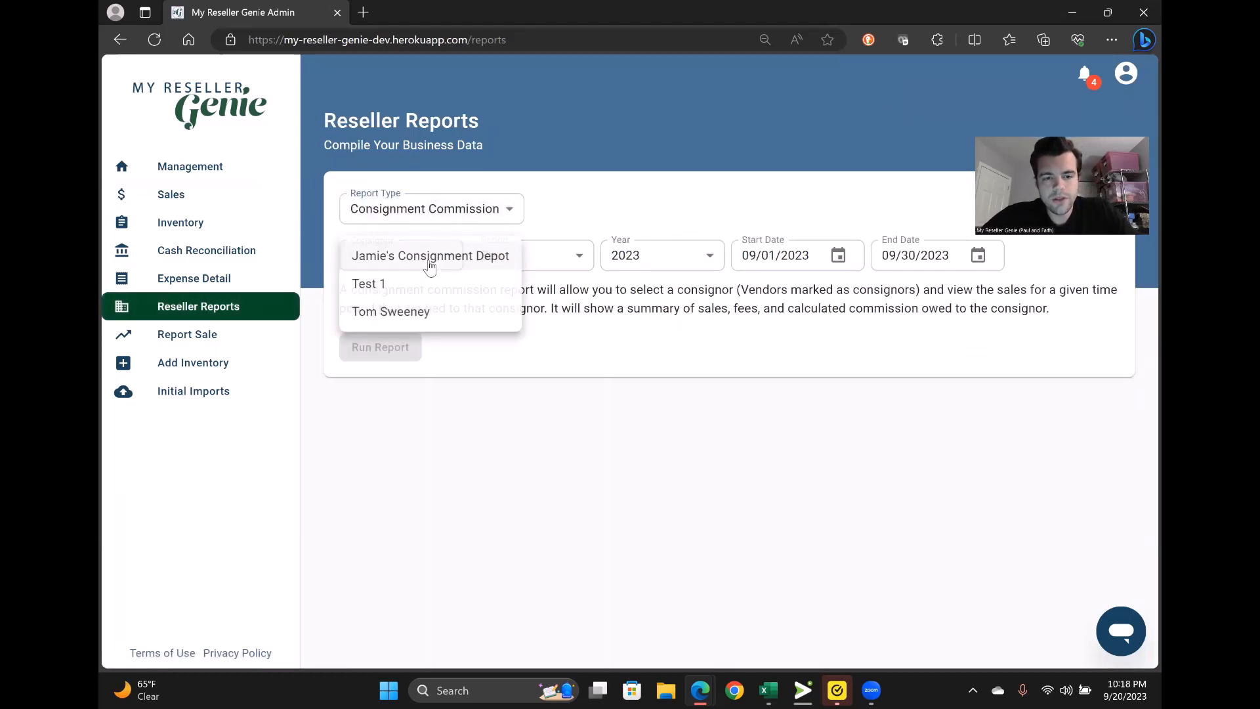
{"action": "left_click", "coordinate": [399, 318]}
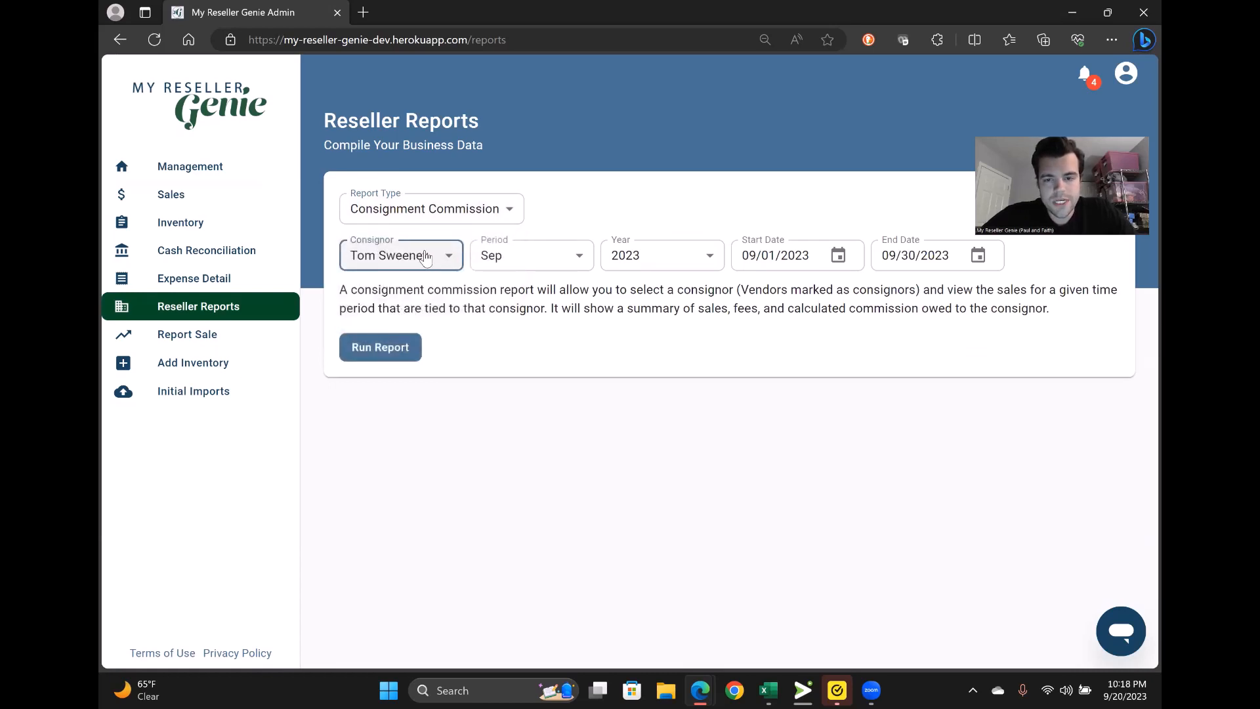
{"action": "left_click", "coordinate": [546, 261]}
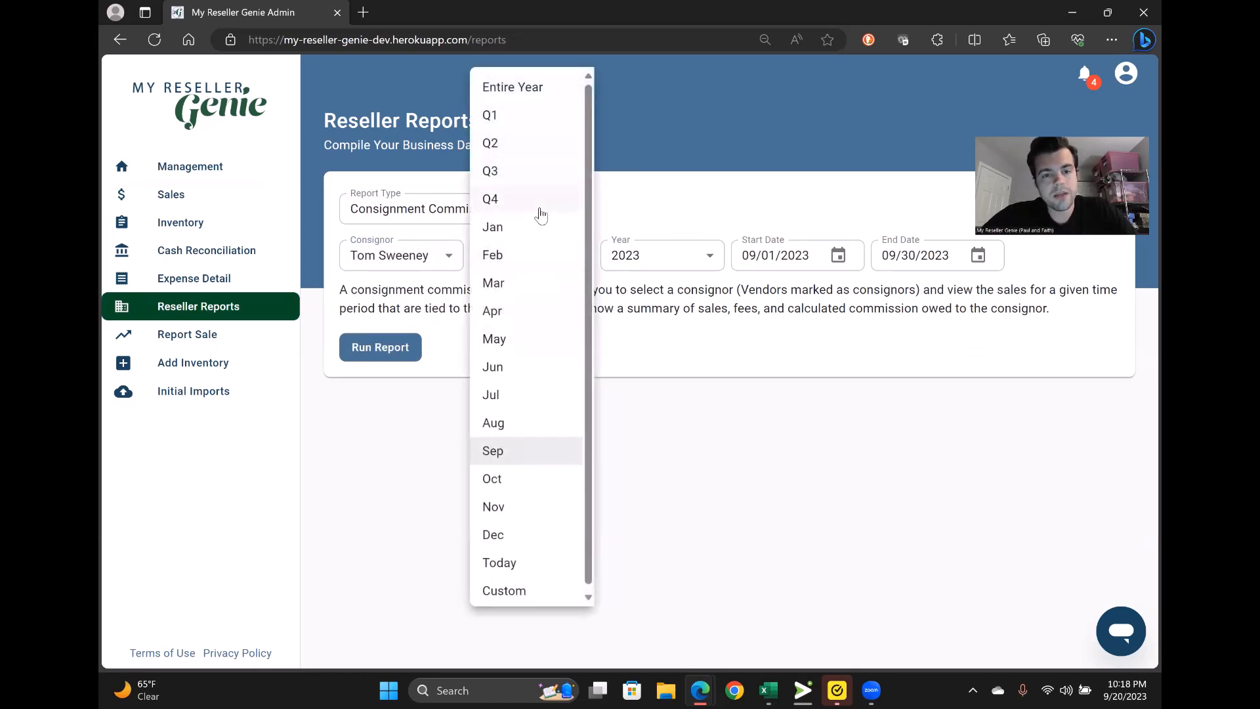
{"action": "left_click", "coordinate": [682, 170]}
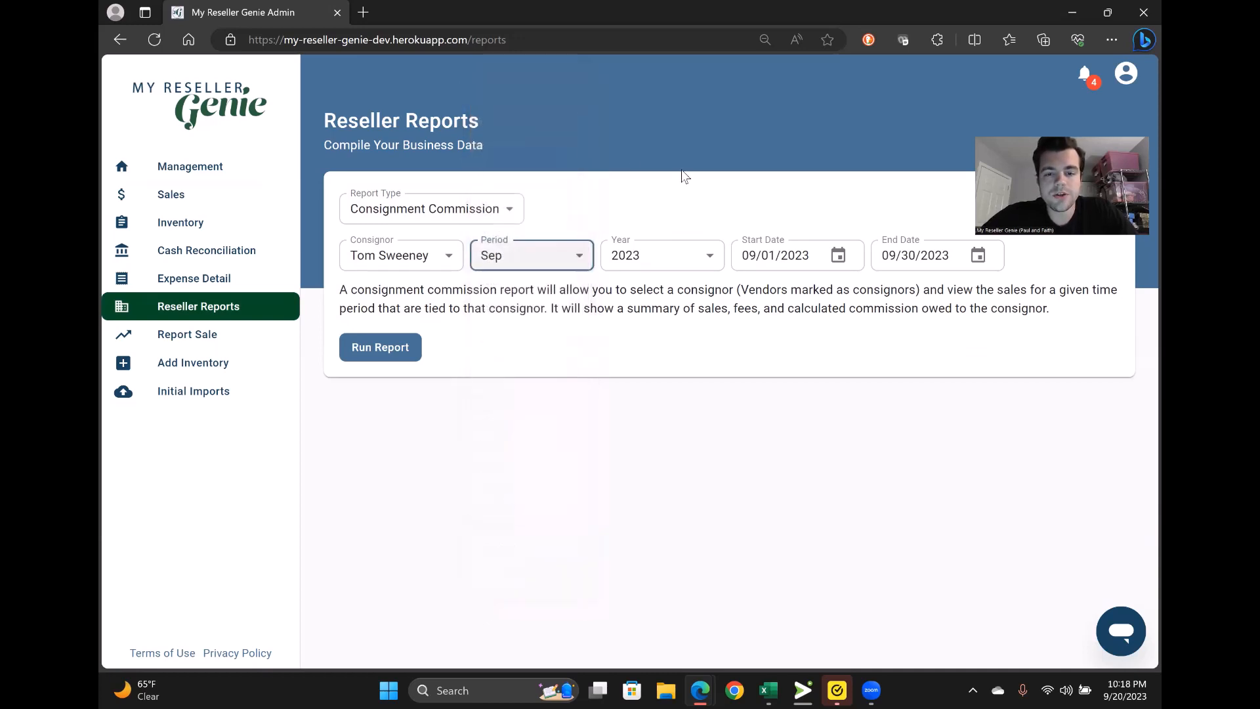
{"action": "left_click", "coordinate": [385, 354]}
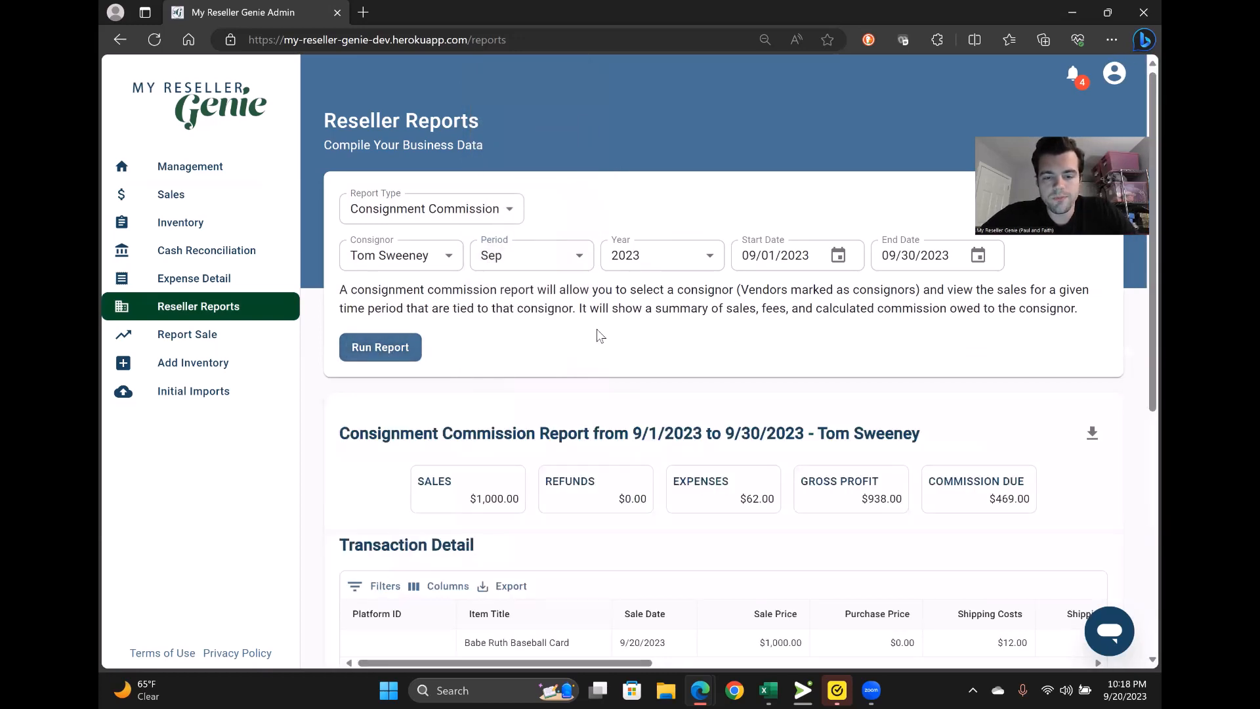
- Review the commission report, download it as a PDF and open the file
{"action": "scroll", "coordinate": [599, 336], "scroll_direction": "down", "scroll_amount": 2}
{"action": "scroll", "coordinate": [728, 450], "scroll_direction": "down", "scroll_amount": 1}
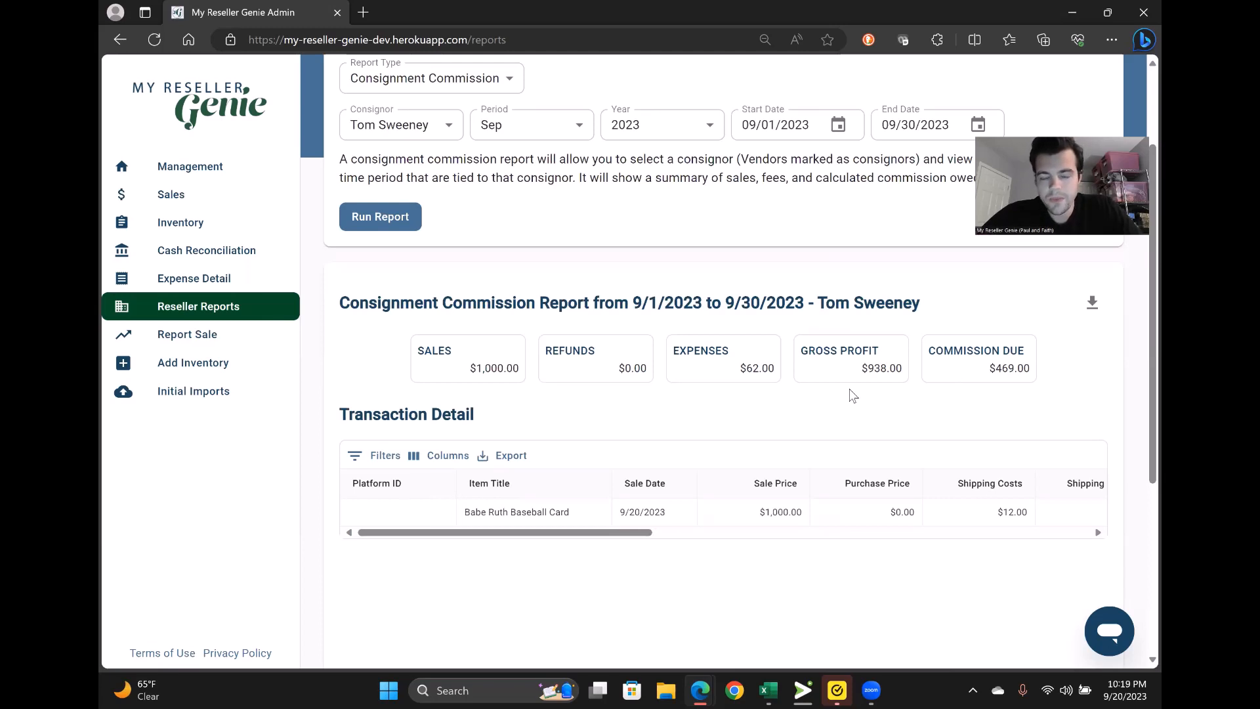
{"action": "scroll", "coordinate": [852, 394], "scroll_direction": "down", "scroll_amount": 1}
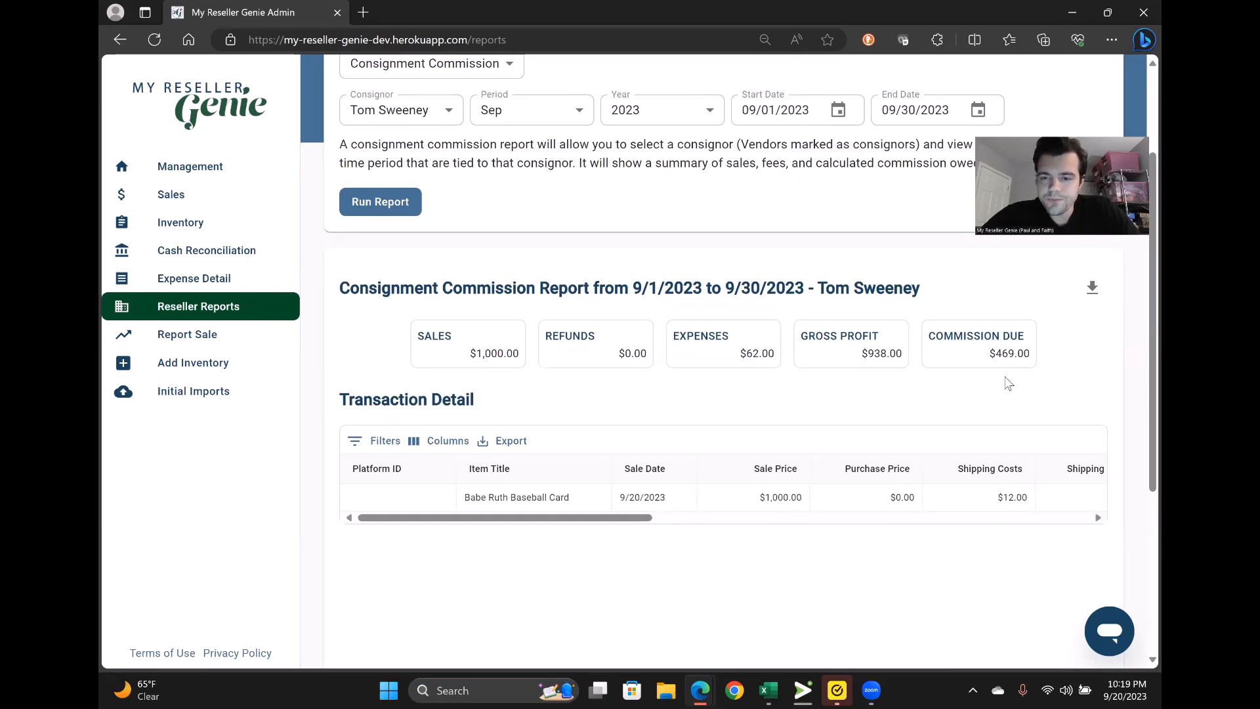
{"action": "left_click", "coordinate": [1093, 288]}
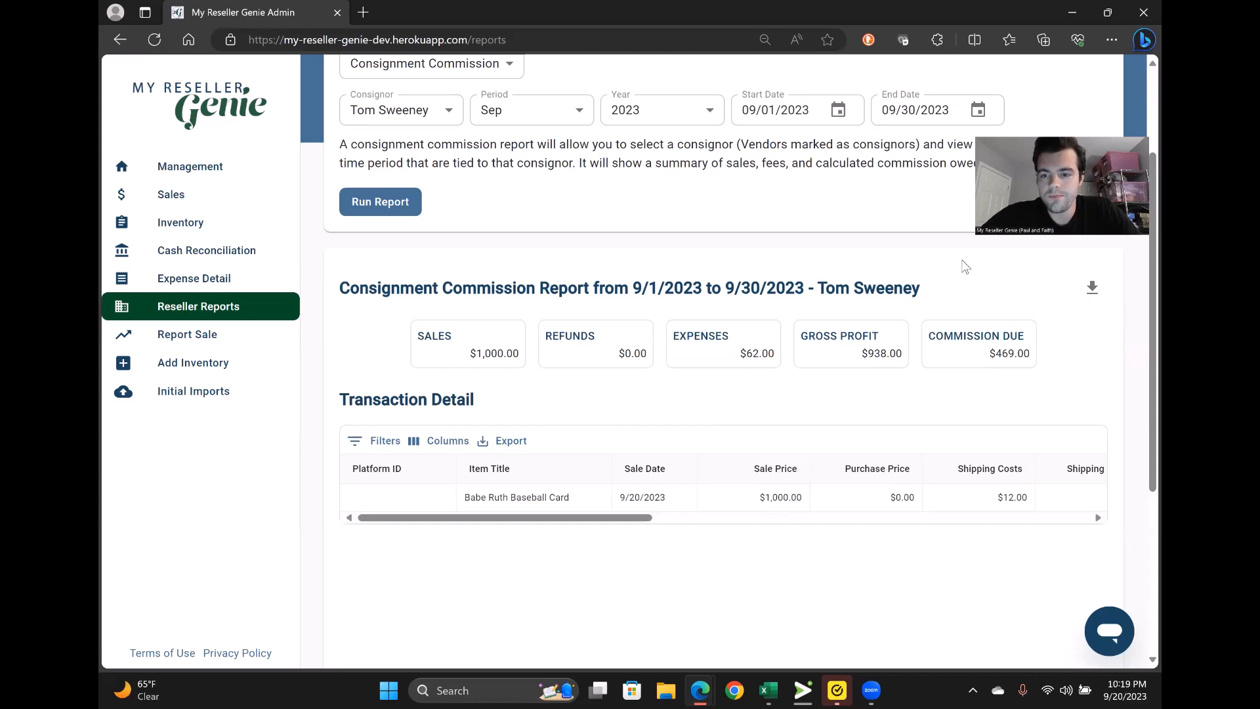
{"action": "left_click", "coordinate": [891, 105]}
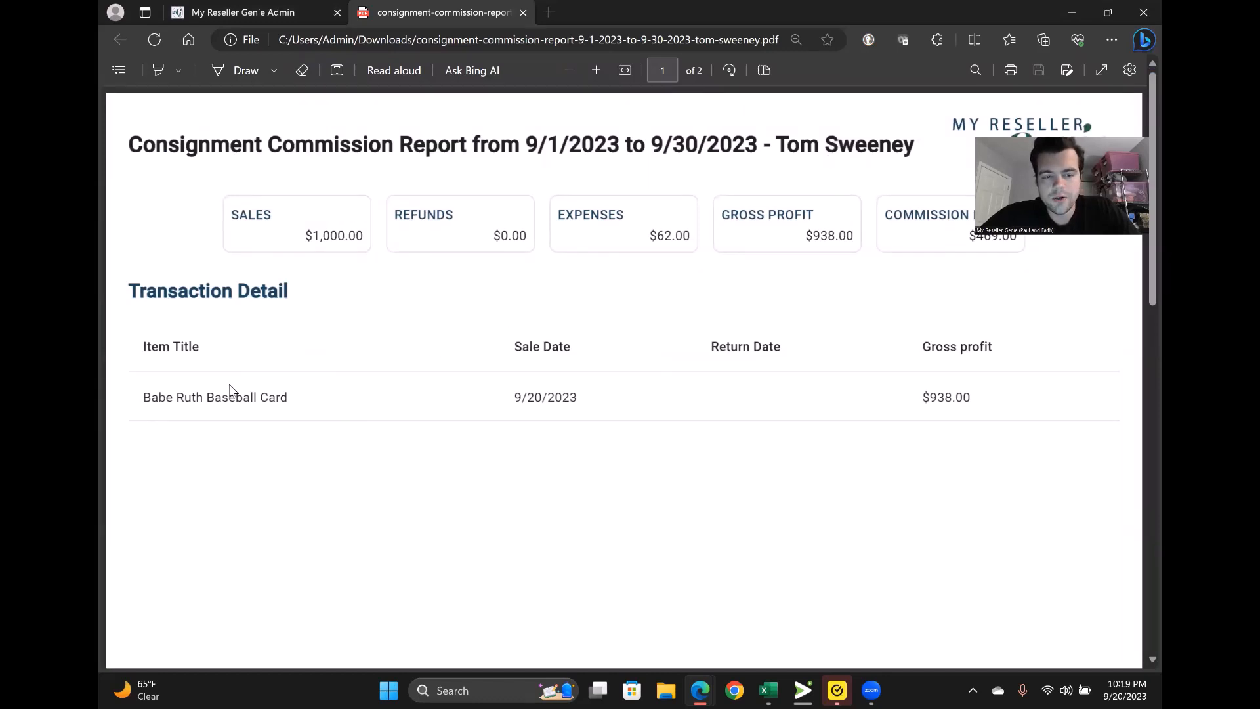
- Check the PDF's Babe Ruth card sale with $938.00 gross profit, then return to the admin tab
{"action": "scroll", "coordinate": [537, 444], "scroll_direction": "down", "scroll_amount": 1}
{"action": "scroll", "coordinate": [536, 445], "scroll_direction": "up", "scroll_amount": 1}
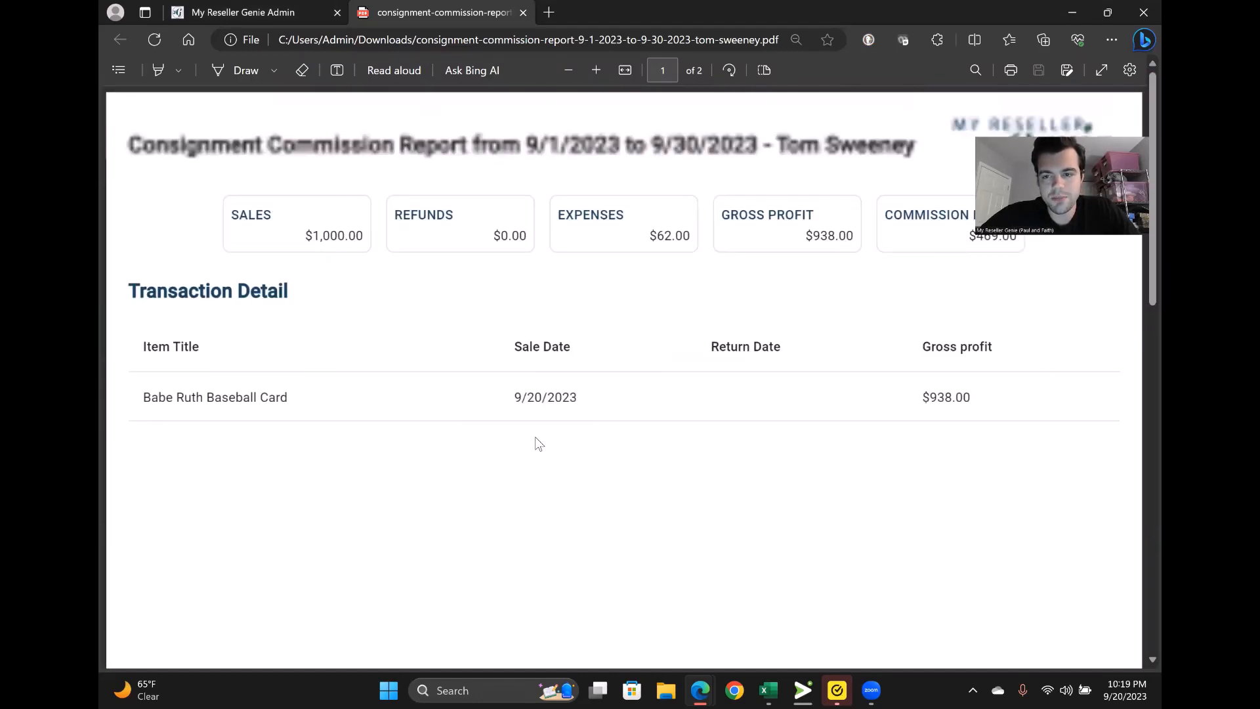
{"action": "left_click", "coordinate": [191, 13]}
- Scan the Transaction Detail table, dismiss the Export options, then go to Expense Detail
{"action": "scroll", "coordinate": [568, 392], "scroll_direction": "down", "scroll_amount": 1}
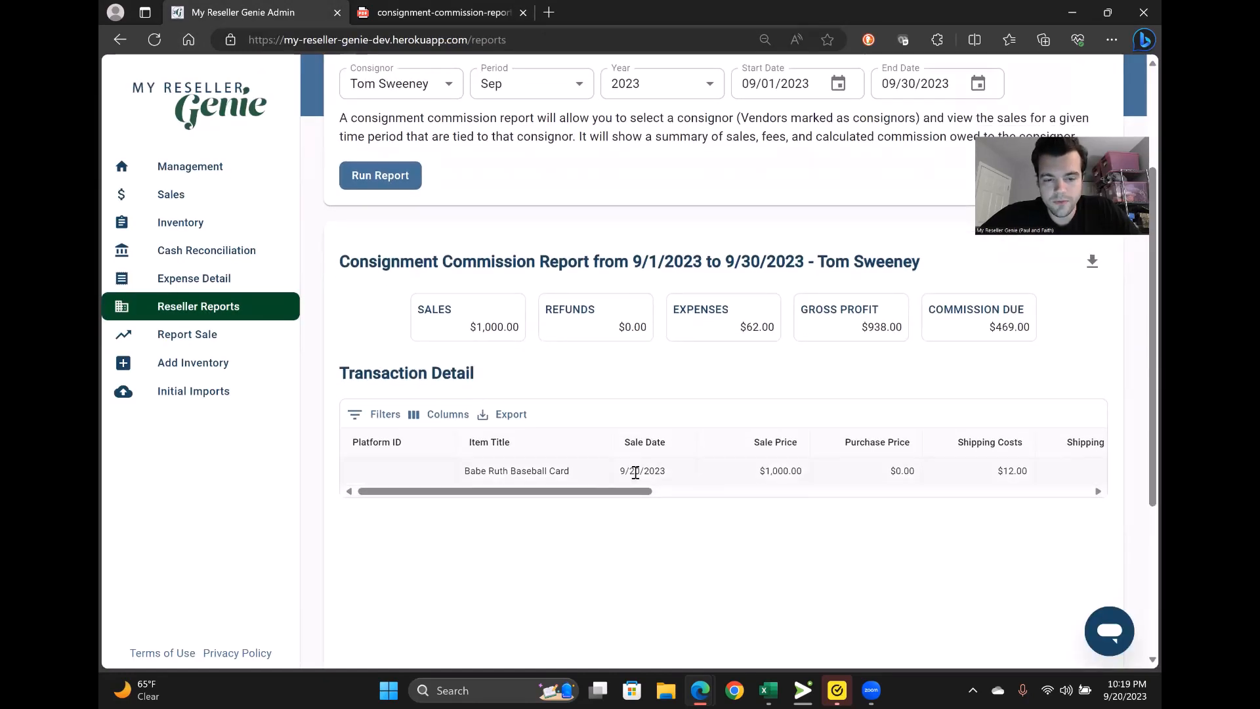
{"action": "scroll", "coordinate": [640, 471], "scroll_direction": "right", "scroll_amount": 5}
{"action": "scroll", "coordinate": [635, 478], "scroll_direction": "right", "scroll_amount": 5}
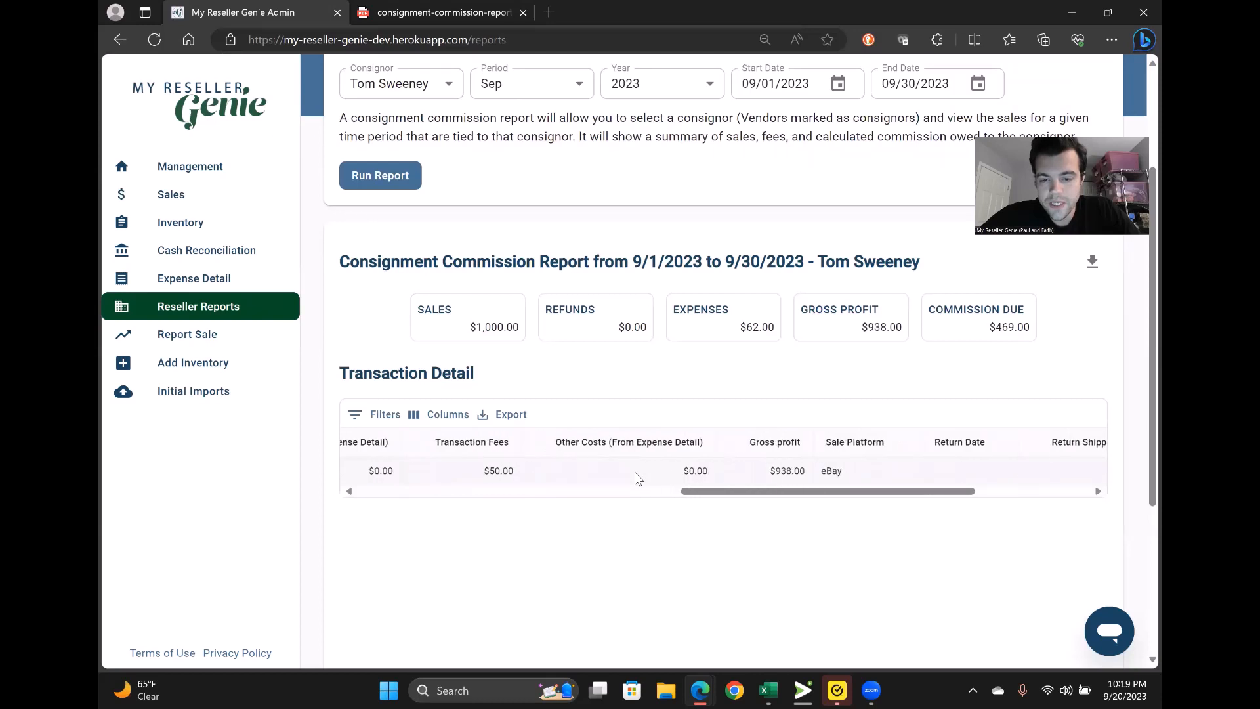
{"action": "scroll", "coordinate": [634, 477], "scroll_direction": "left", "scroll_amount": 10}
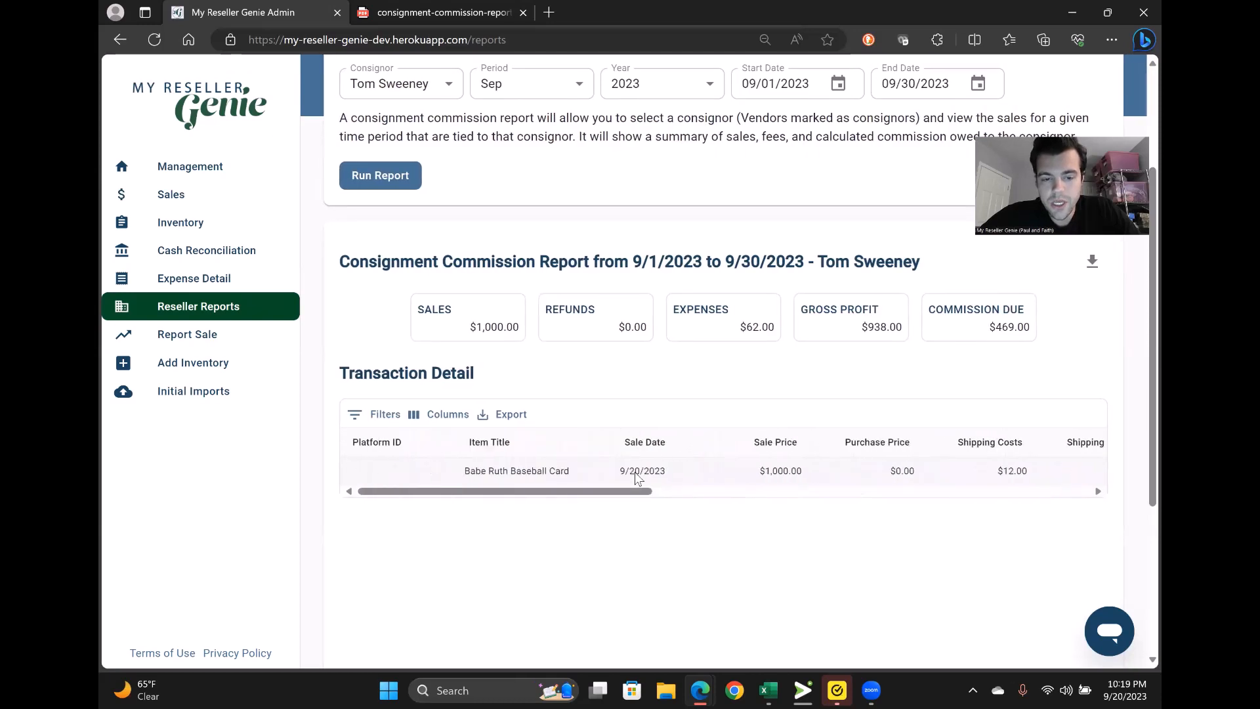
{"action": "left_click", "coordinate": [505, 418]}
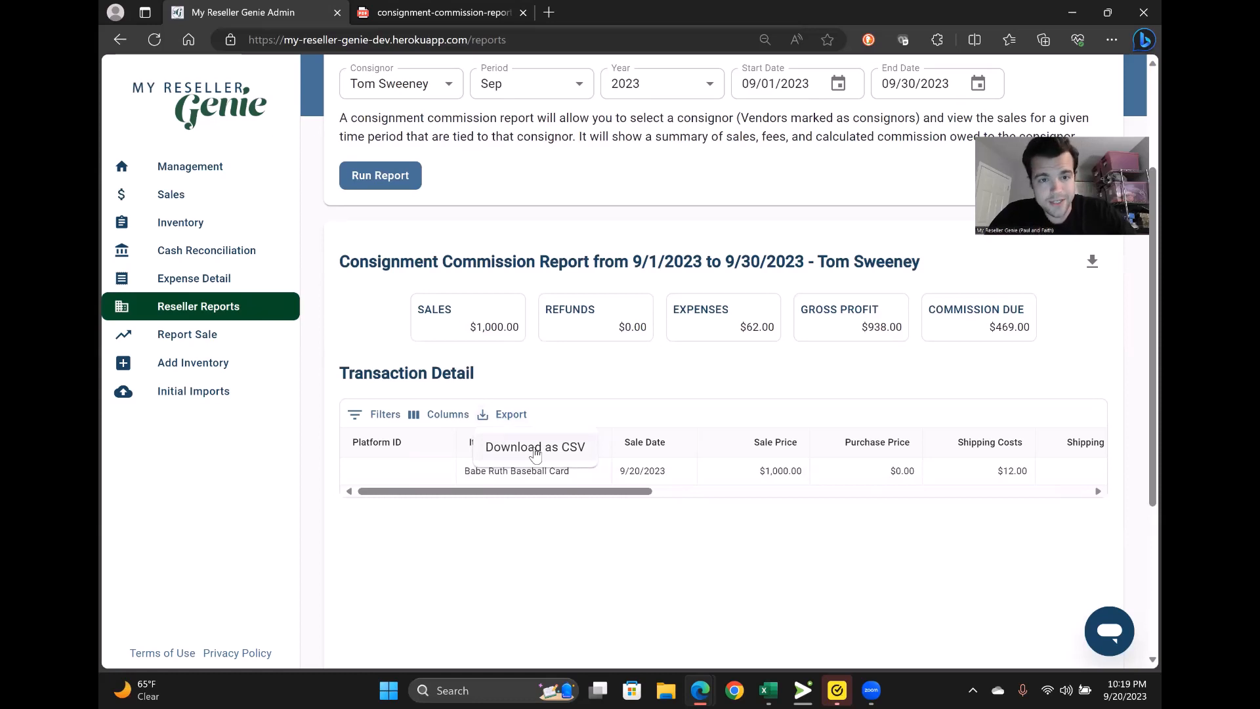
{"action": "left_click", "coordinate": [564, 214]}
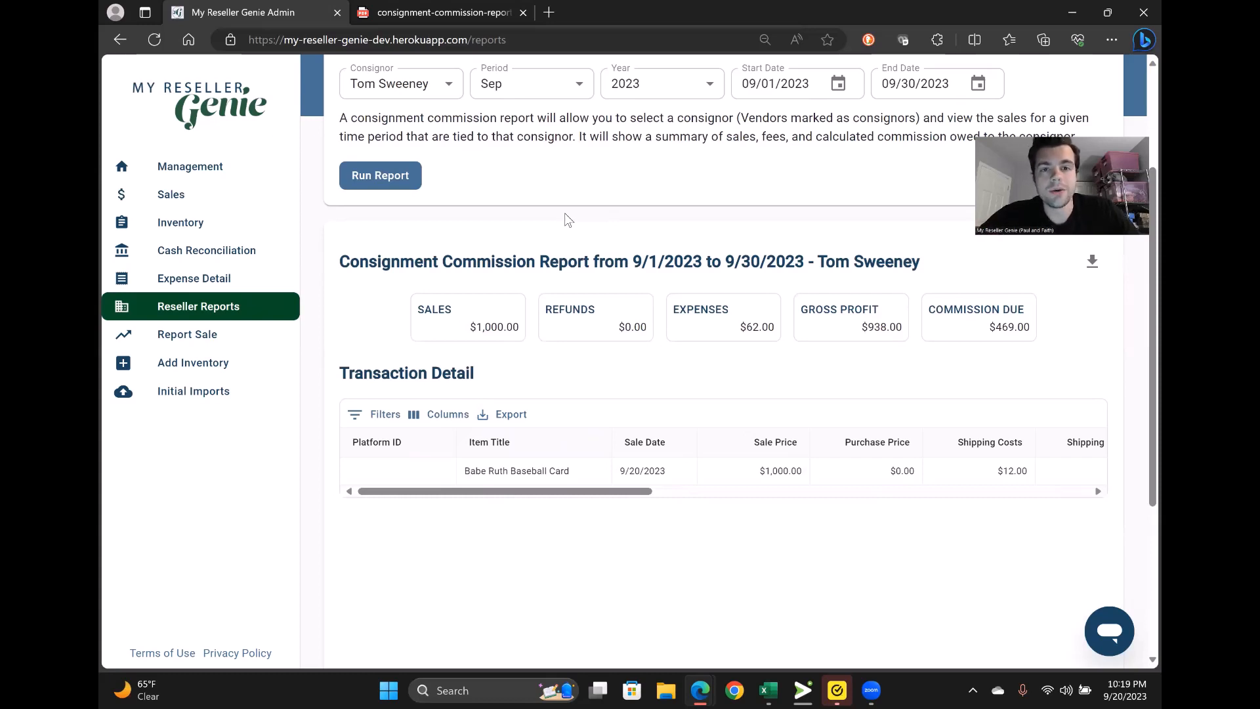
{"action": "left_click", "coordinate": [240, 287]}
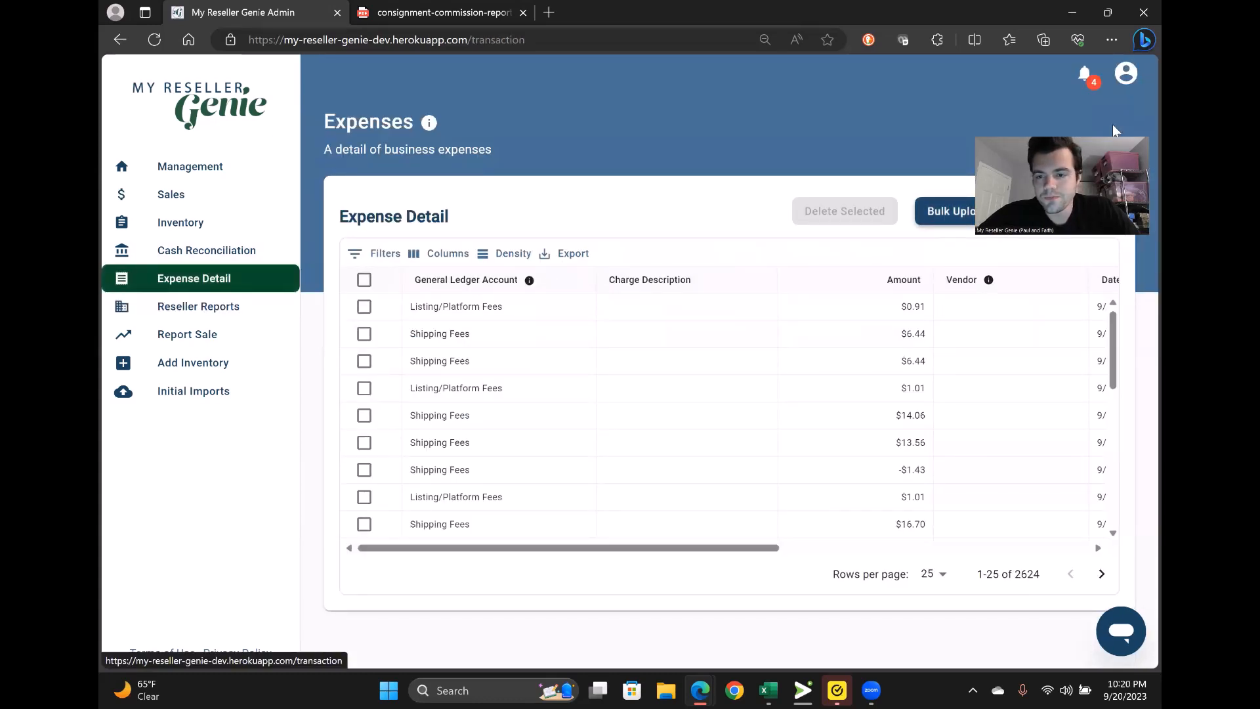
- From a new expense form, create a Consignment Commissions general ledger account
{"action": "left_click", "coordinate": [1036, 211]}
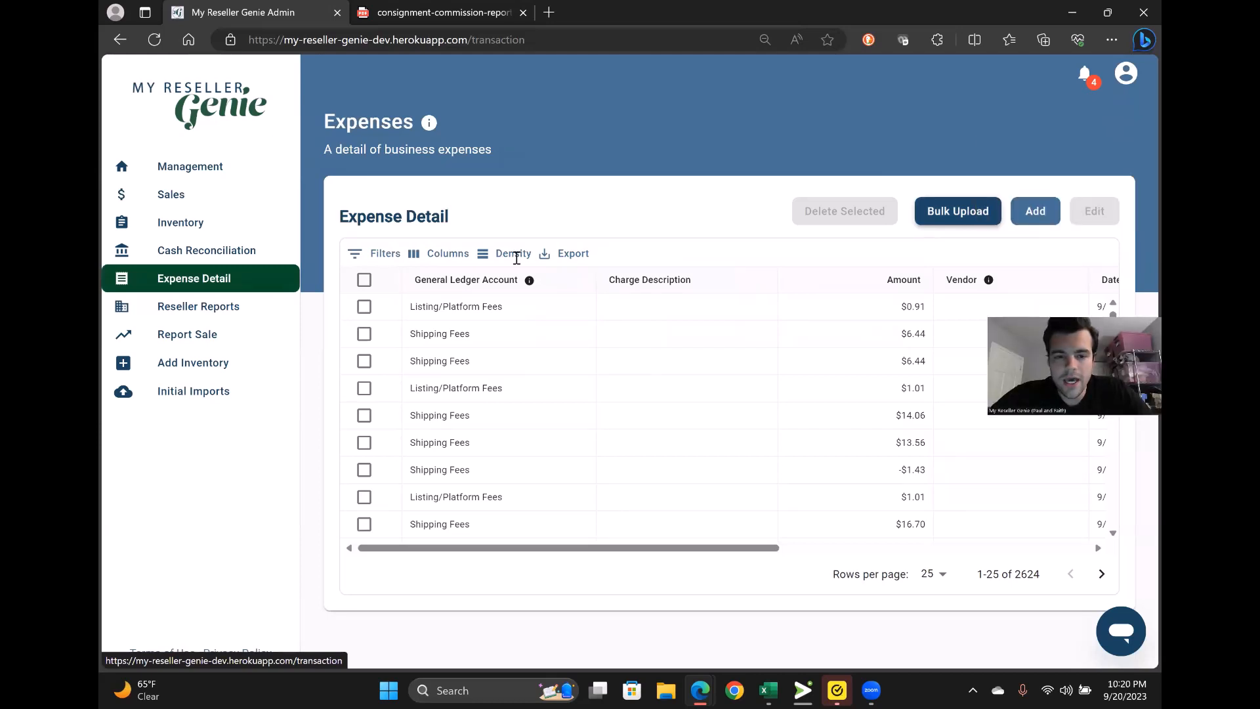
{"action": "left_click", "coordinate": [515, 250]}
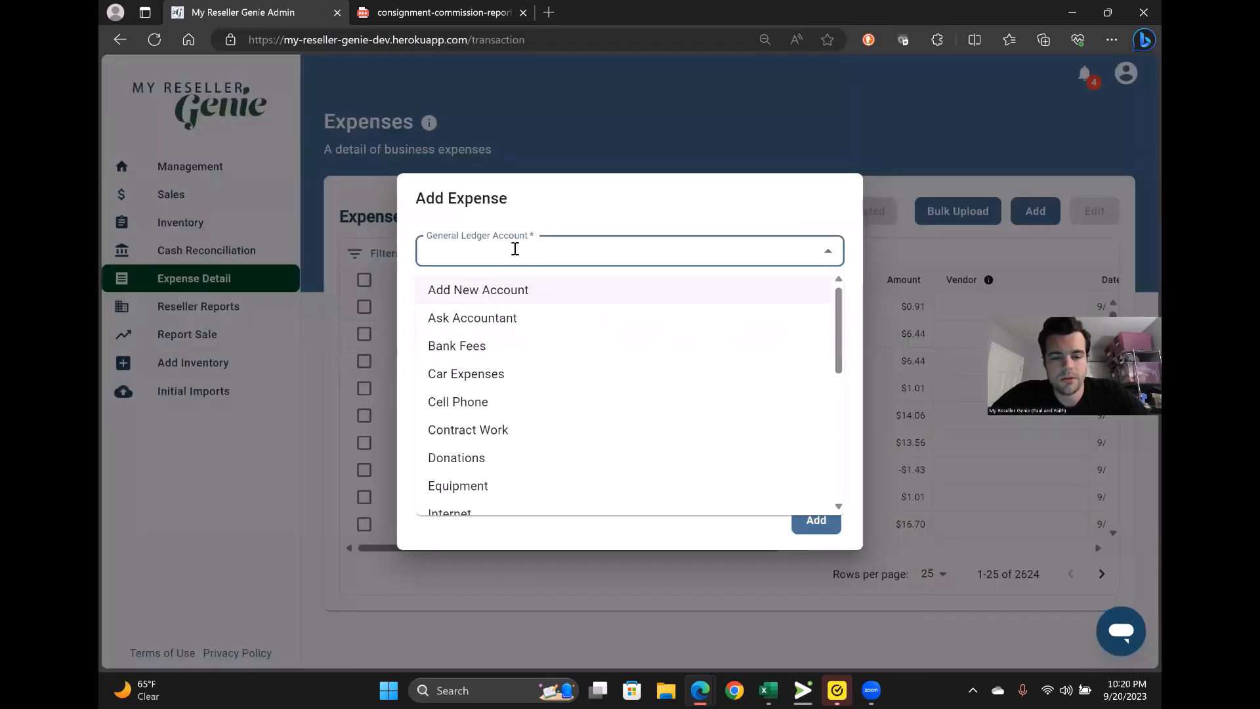
{"action": "left_click", "coordinate": [487, 299]}
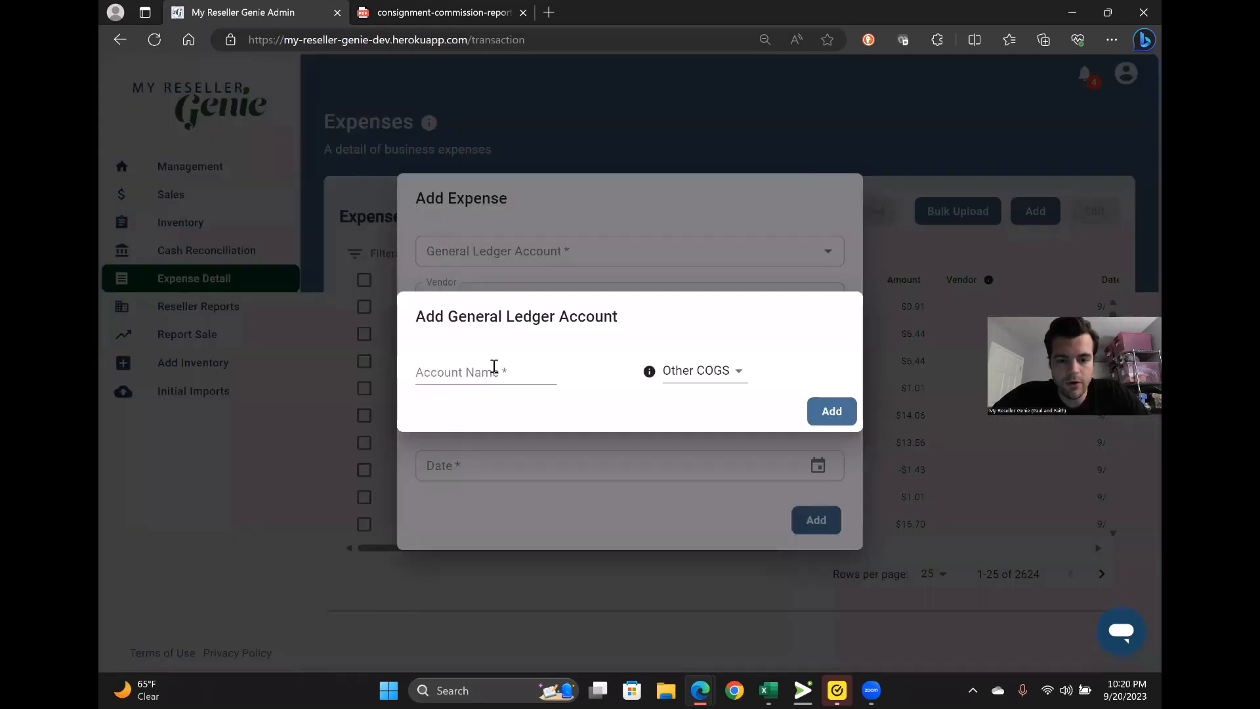
{"action": "left_click", "coordinate": [494, 367]}
{"action": "type", "text": "Commissions"}
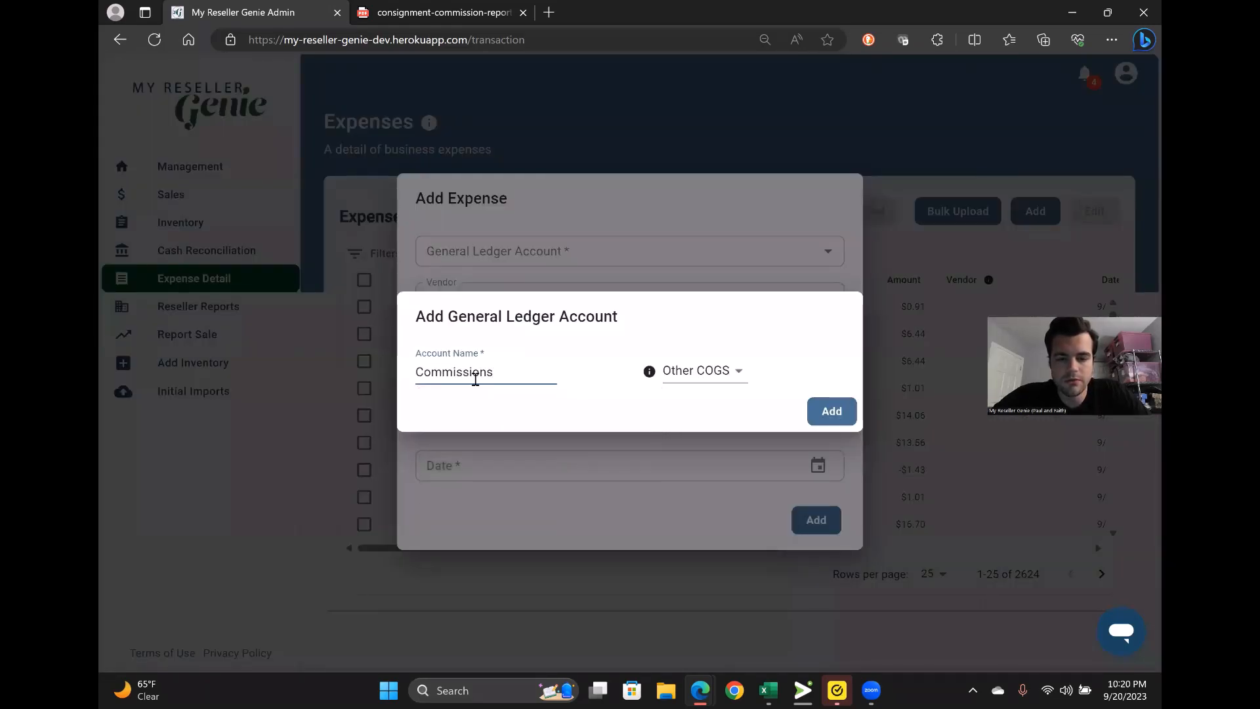
{"action": "type", "text": "Consignment"}
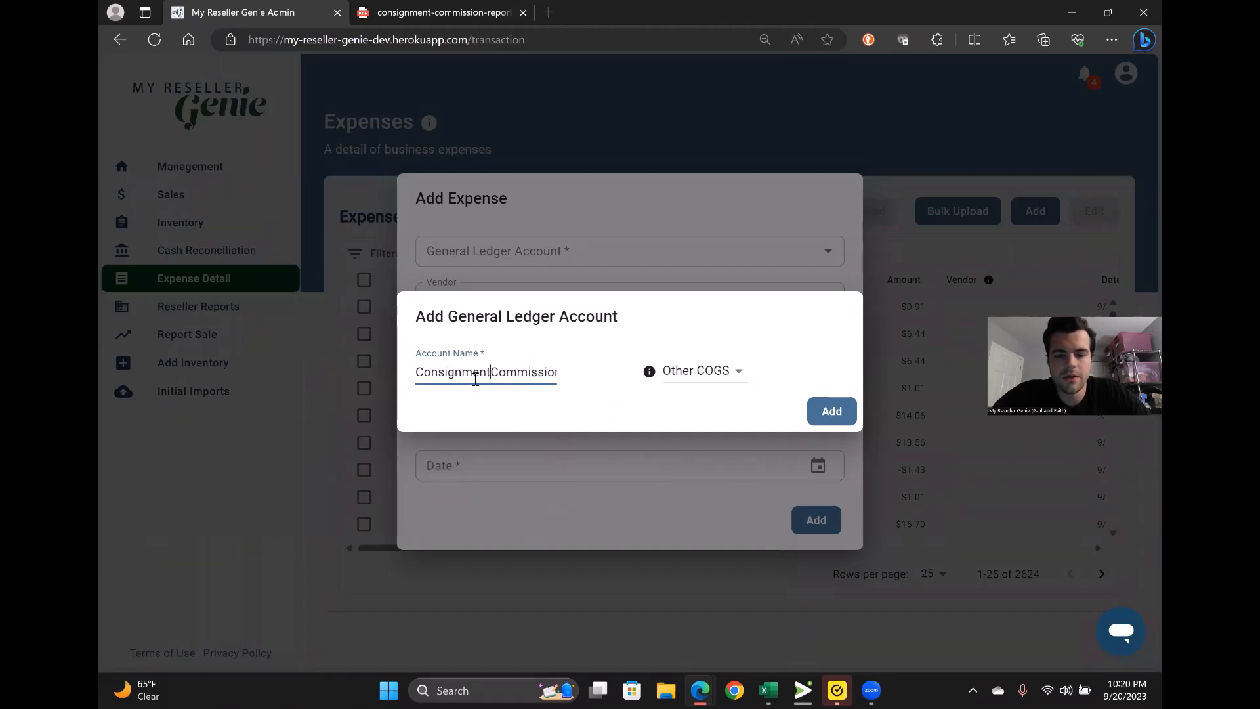
{"action": "left_click", "coordinate": [823, 414]}
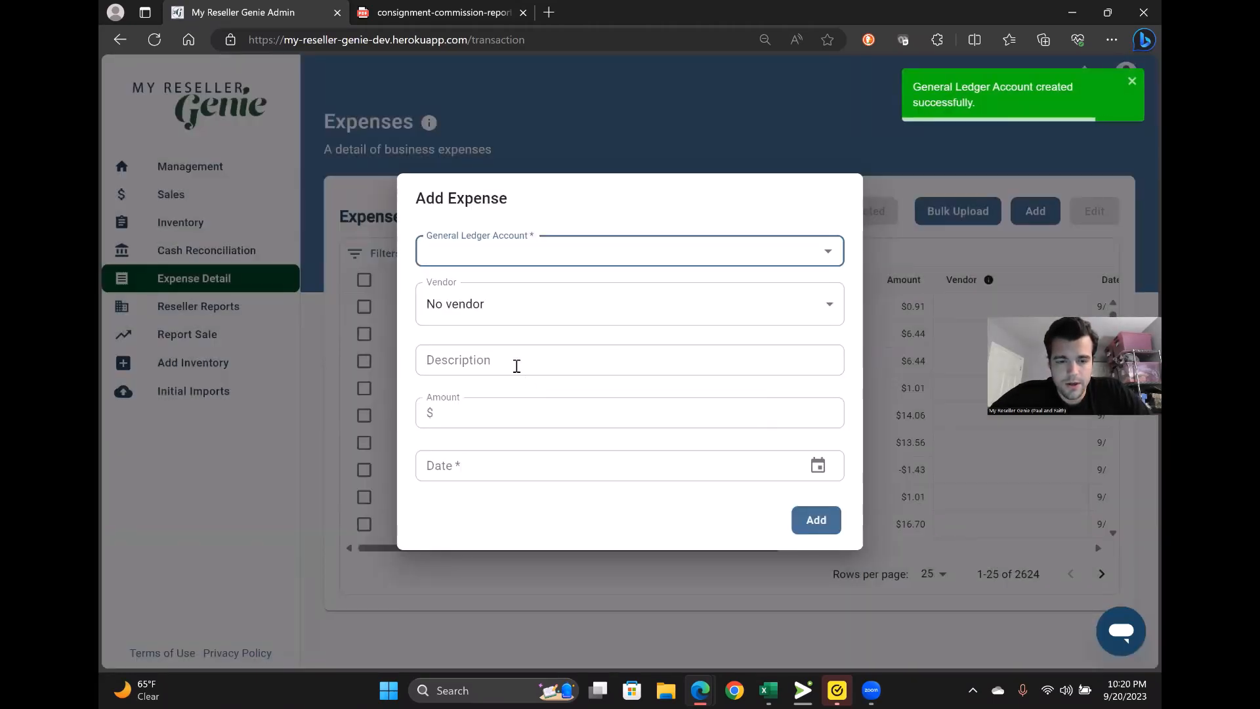
- Assign the expense to Consignment Commissions, describing it with the consignor's name and 'Sept 2023'
{"action": "left_click", "coordinate": [513, 247]}
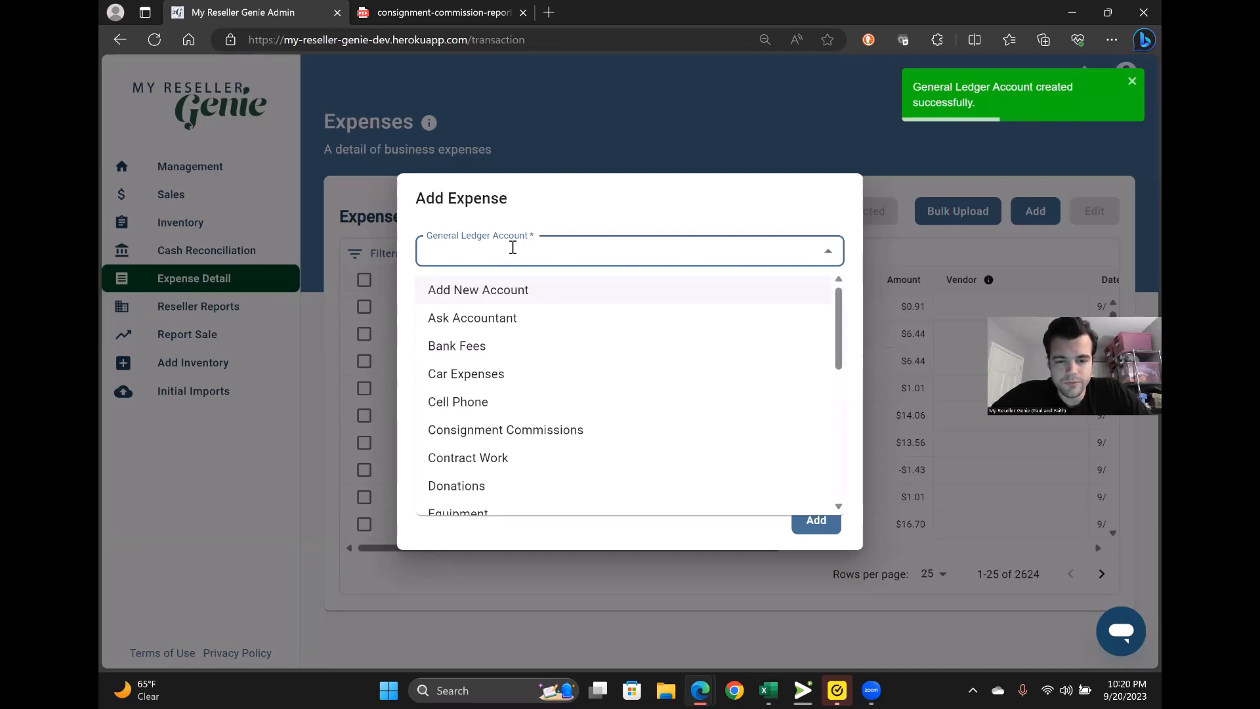
{"action": "type", "text": "con"}
{"action": "left_click", "coordinate": [499, 290]}
{"action": "left_click", "coordinate": [507, 365]}
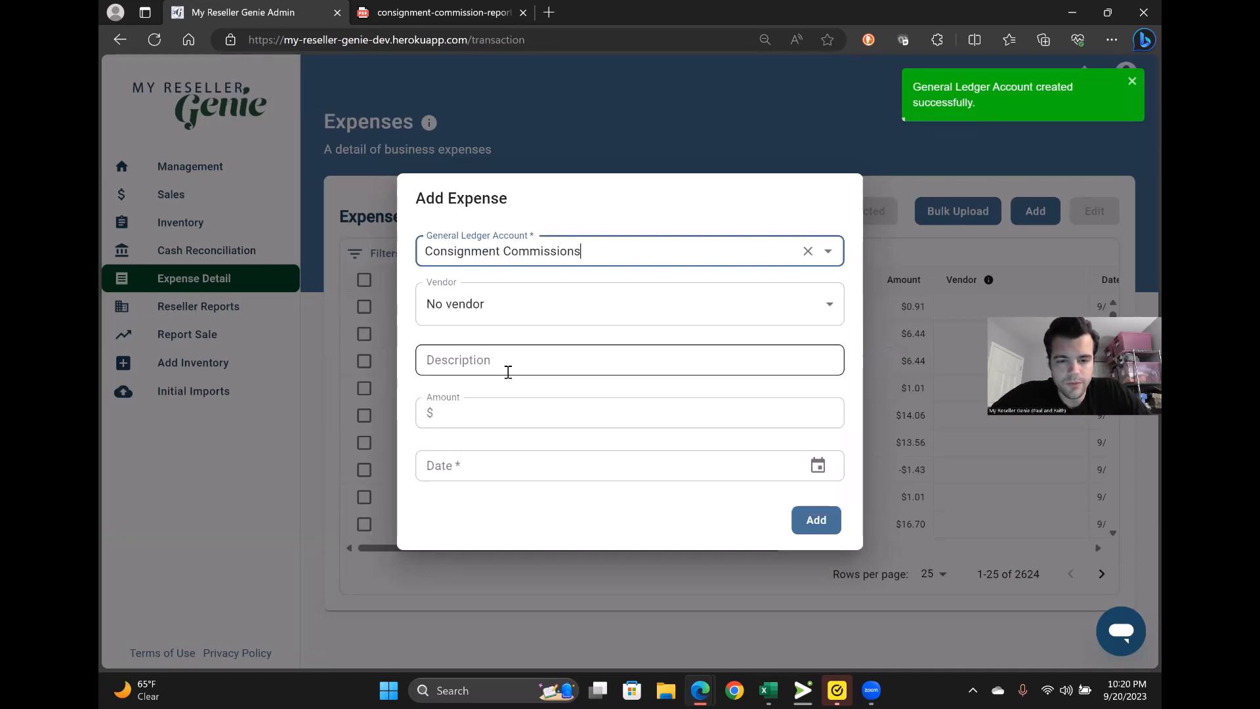
{"action": "type", "text": "tom"}
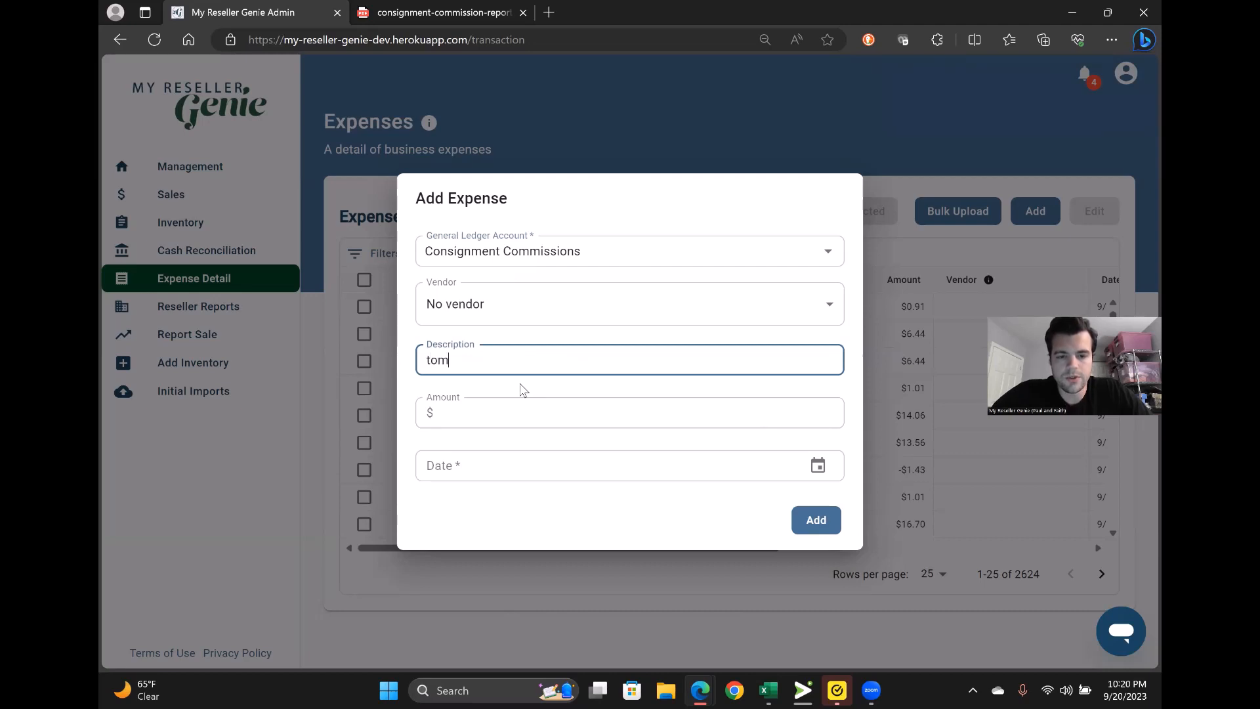
{"action": "key", "text": "BackSpace"}
{"action": "key", "text": "BackSpace"}
{"action": "key", "text": "BackSpace"}
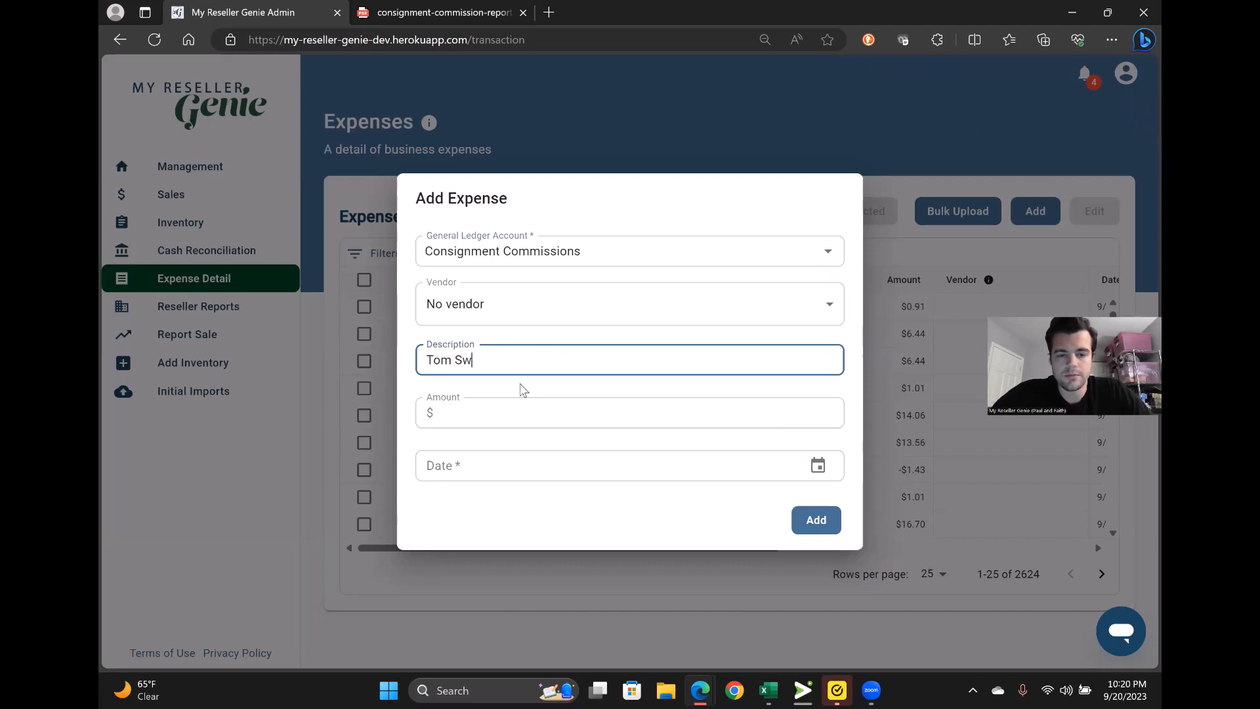
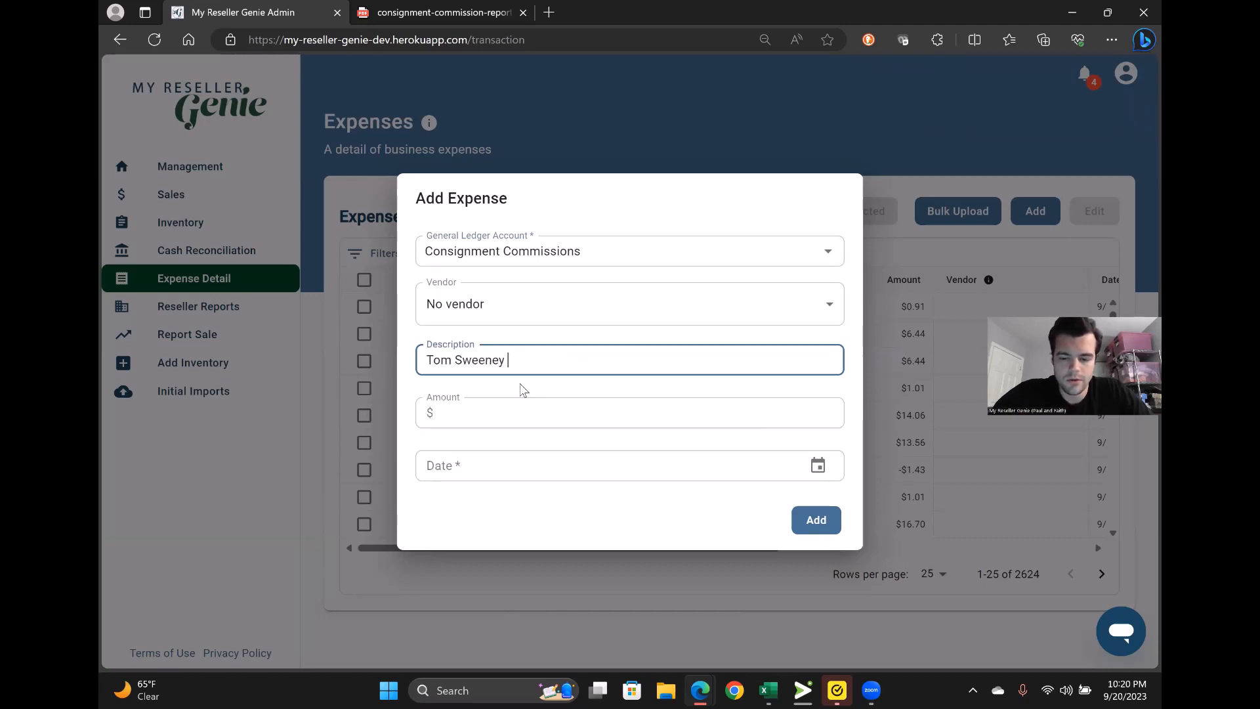
{"action": "type", "text": " - Sept"}
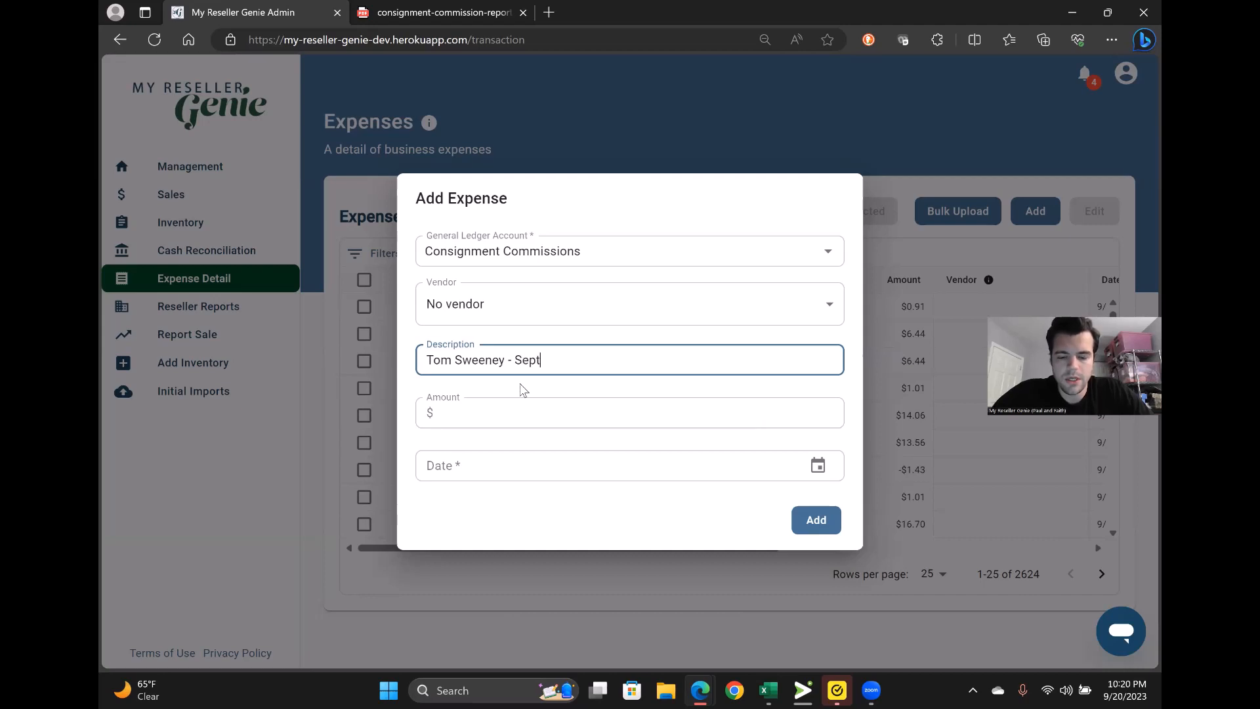
{"action": "type", "text": " 2023"}
- Set the amount to 469 and the date to 09/20/2023, then save the expense
{"action": "left_click", "coordinate": [512, 415]}
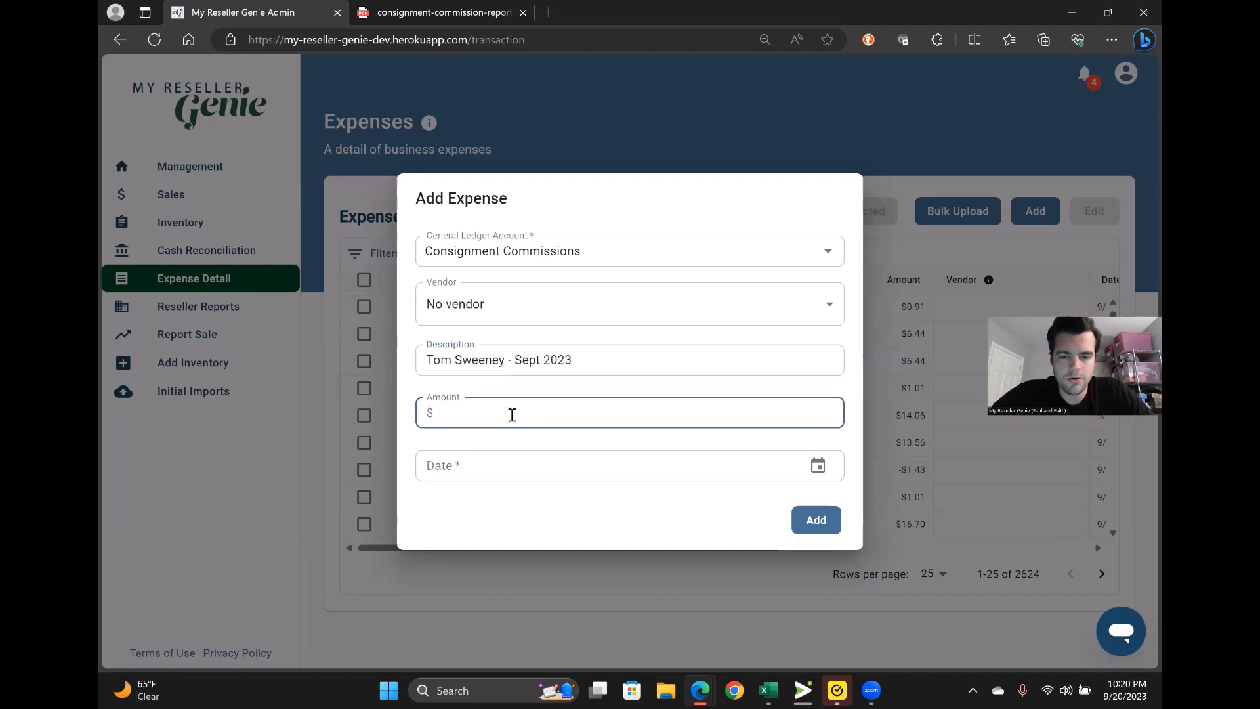
{"action": "type", "text": "469"}
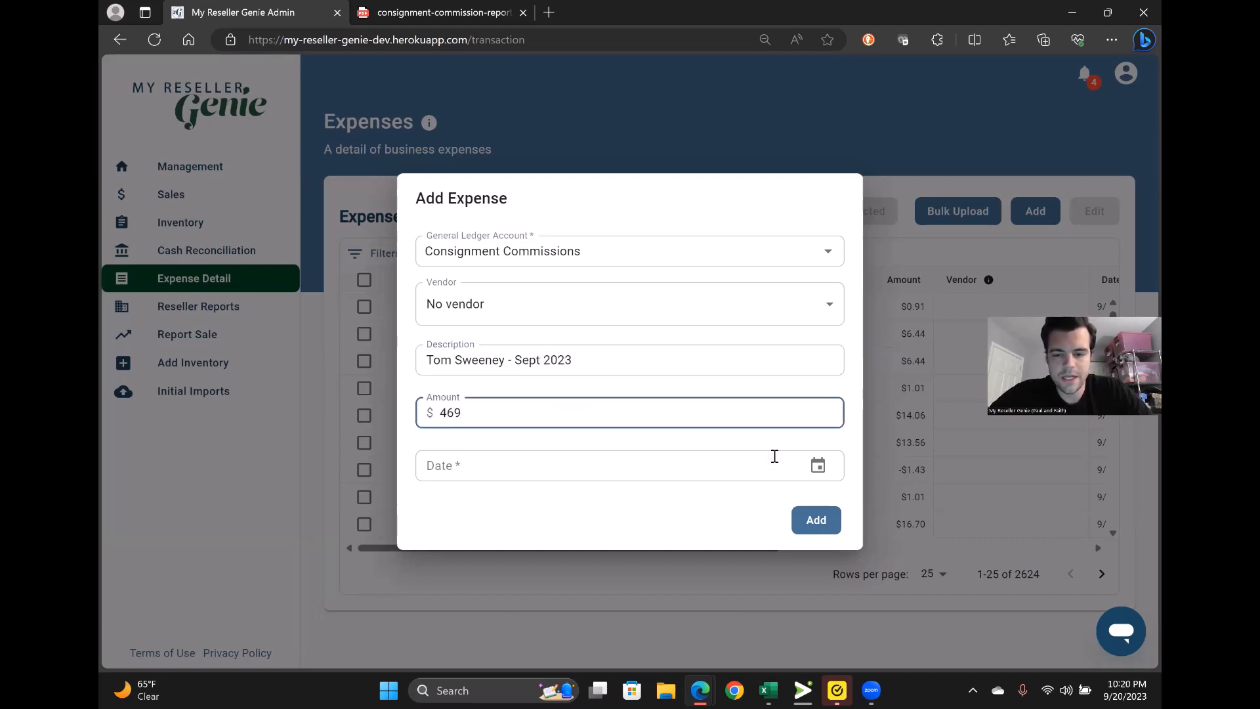
{"action": "left_click", "coordinate": [814, 466]}
{"action": "left_click", "coordinate": [602, 579]}
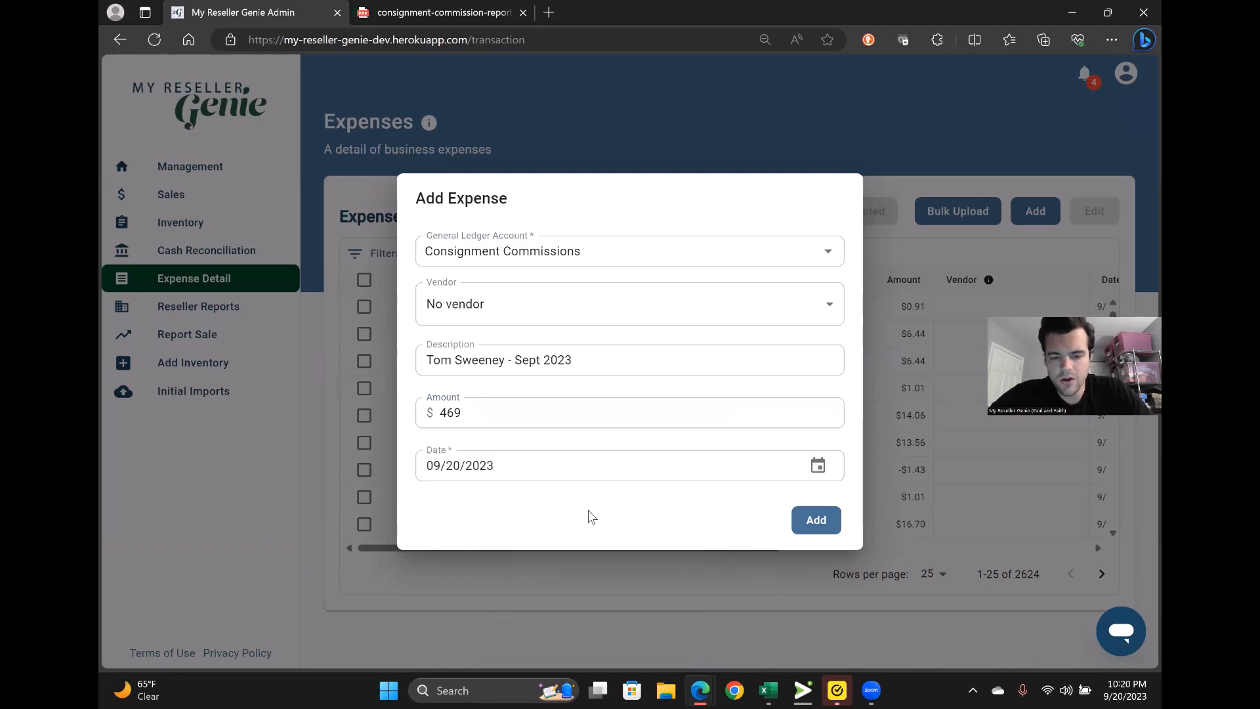
{"action": "left_click", "coordinate": [820, 525]}
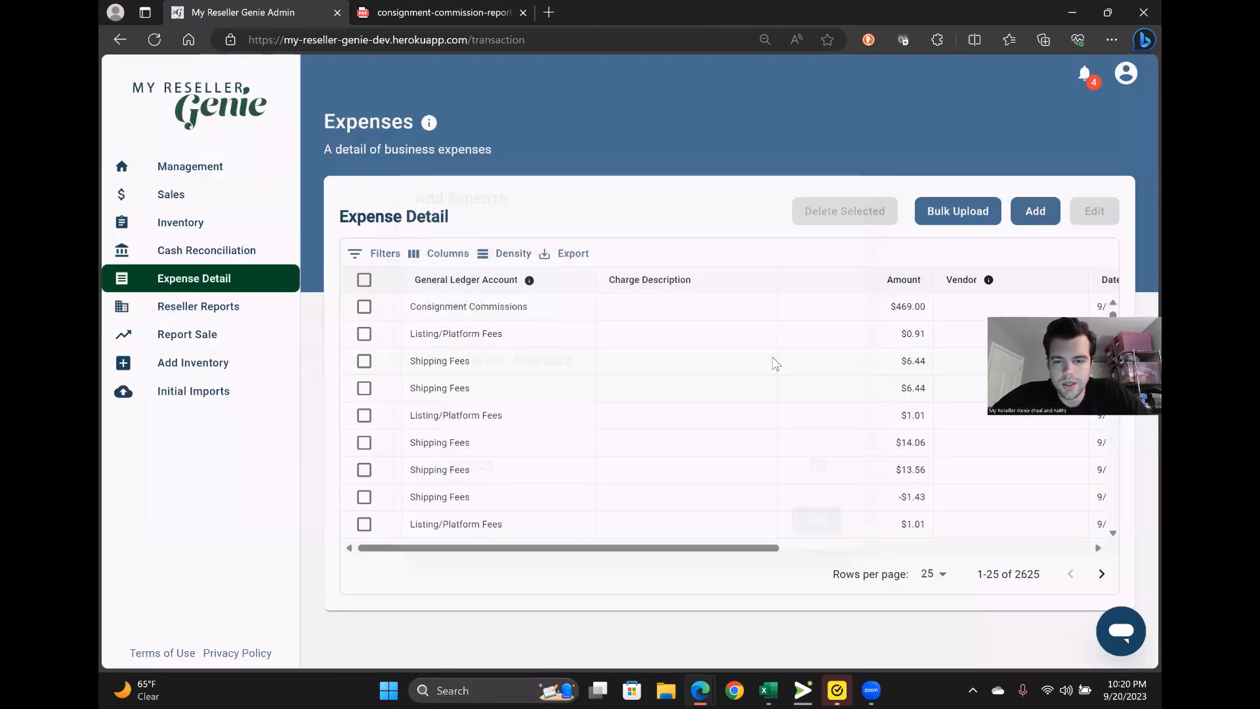